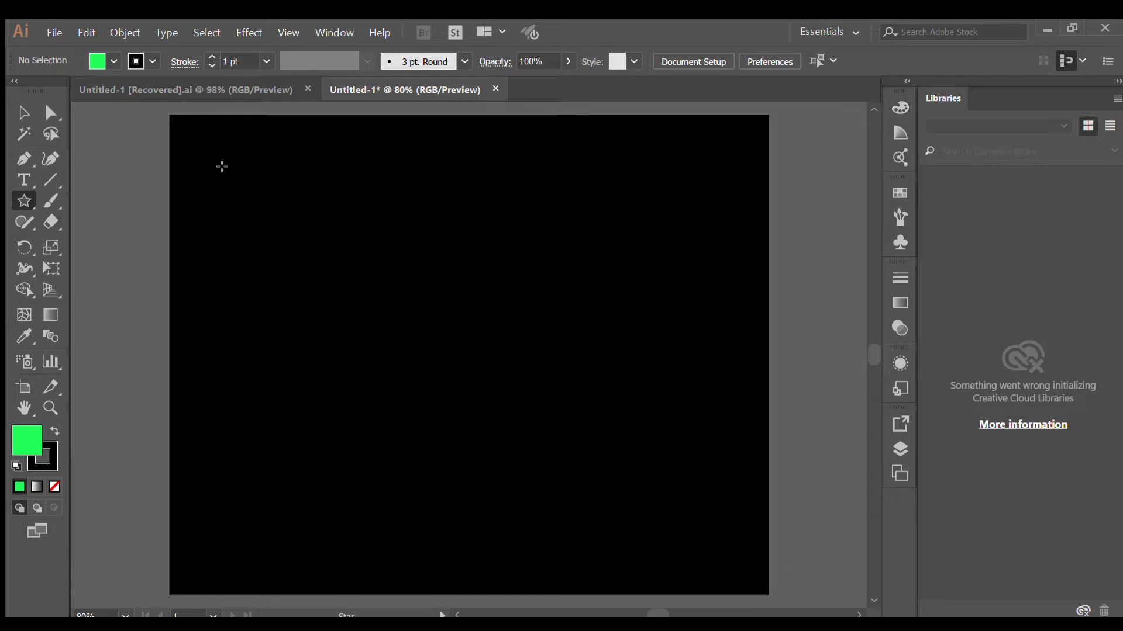
Draw a small green five-pointed star in the upper-left corner of the black artboard and deselect it
{"action": "left_click_drag", "start_coordinate": [200, 159], "coordinate": [223, 168]}
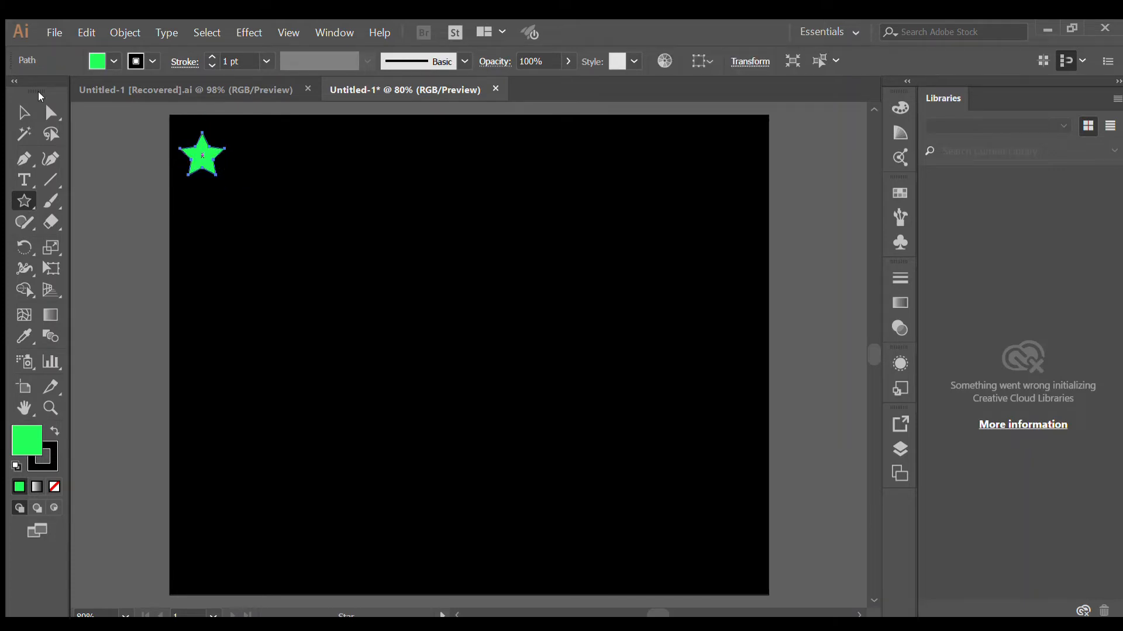
{"action": "left_click", "coordinate": [14, 109]}
{"action": "left_click", "coordinate": [138, 173]}
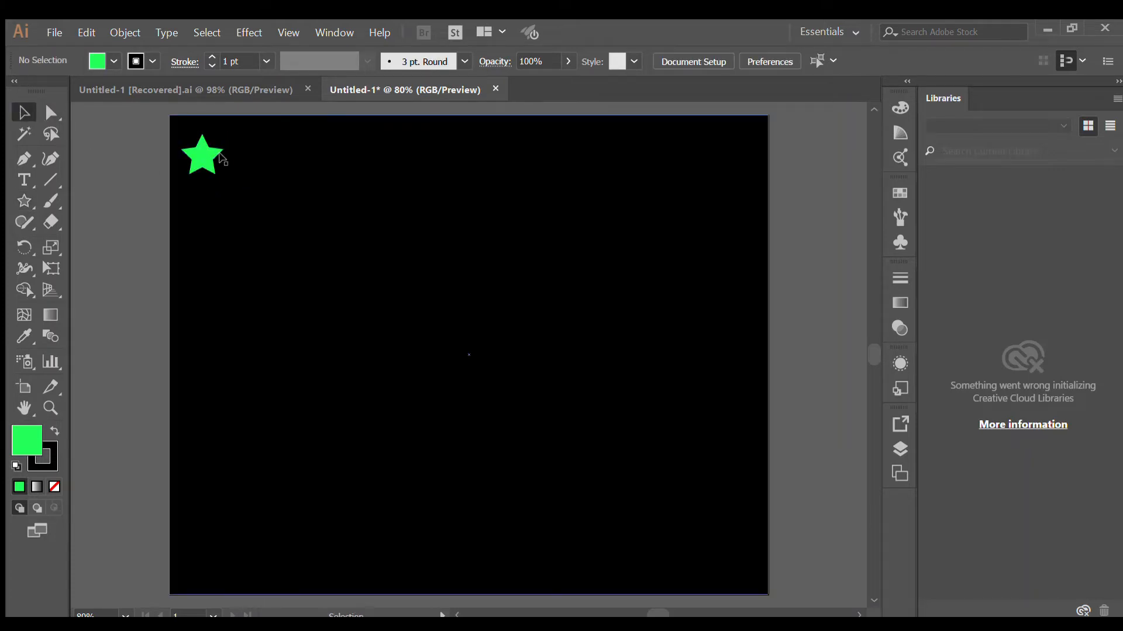
Duplicate the star just to its right and repeat the copy until a row of eleven evenly spaced stars spans the artboard
{"action": "left_click", "coordinate": [193, 164]}
{"action": "left_click_drag", "start_coordinate": [193, 164], "coordinate": [246, 167]}
{"action": "key", "text": "alt"}
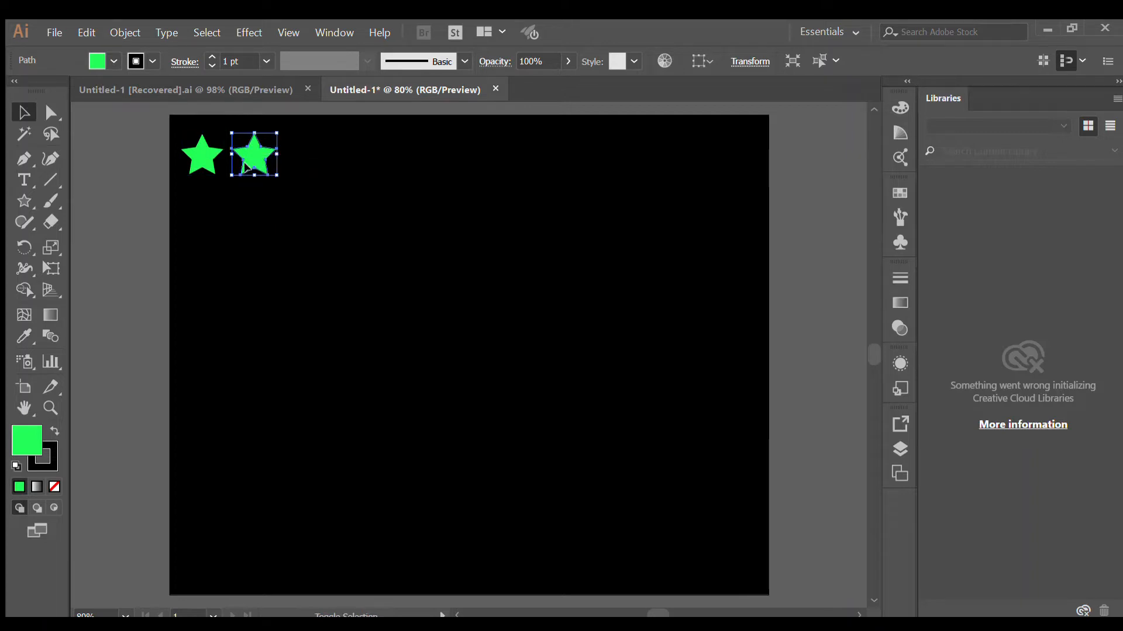
{"action": "key", "text": "ctrl+d"}
{"action": "key", "text": "ctrl+d"}
{"action": "key", "text": "ctrl+d"}
{"action": "key", "text": "ctrl+d"}
{"action": "key", "text": "ctrl+d"}
{"action": "key", "text": "ctrl+d"}
{"action": "key", "text": "ctrl+d"}
{"action": "key", "text": "ctrl+d"}
{"action": "key", "text": "ctrl+d"}
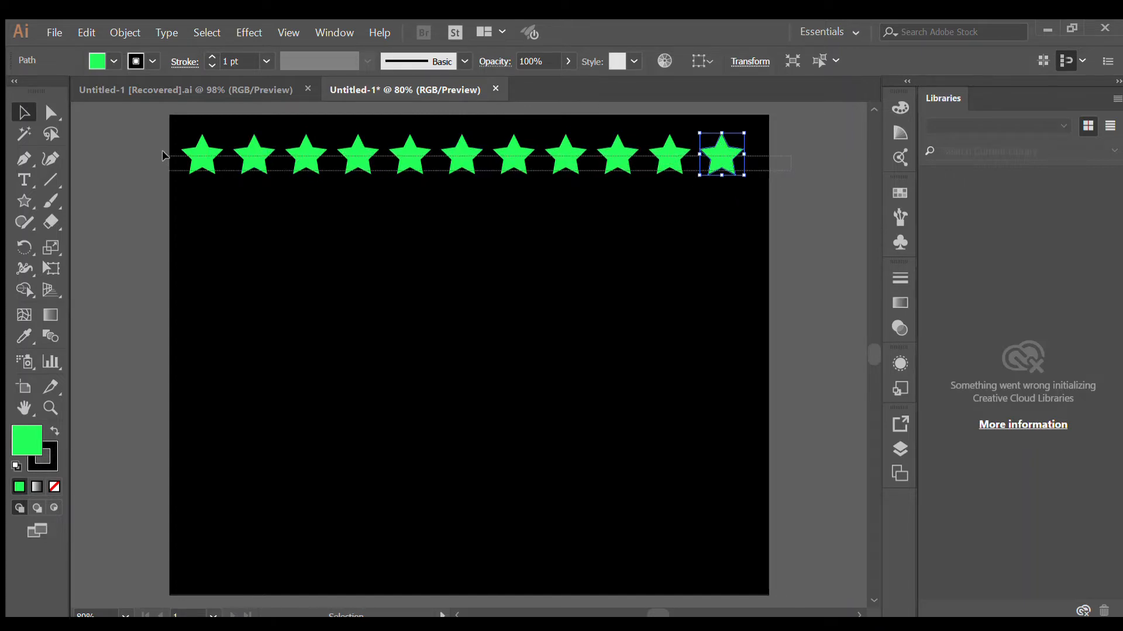
Select all eleven stars without the black background and shift the row slightly right to centre it on the artboard
{"action": "key", "text": "ctrl+a"}
{"action": "left_click", "coordinate": [298, 278], "text": "shift"}
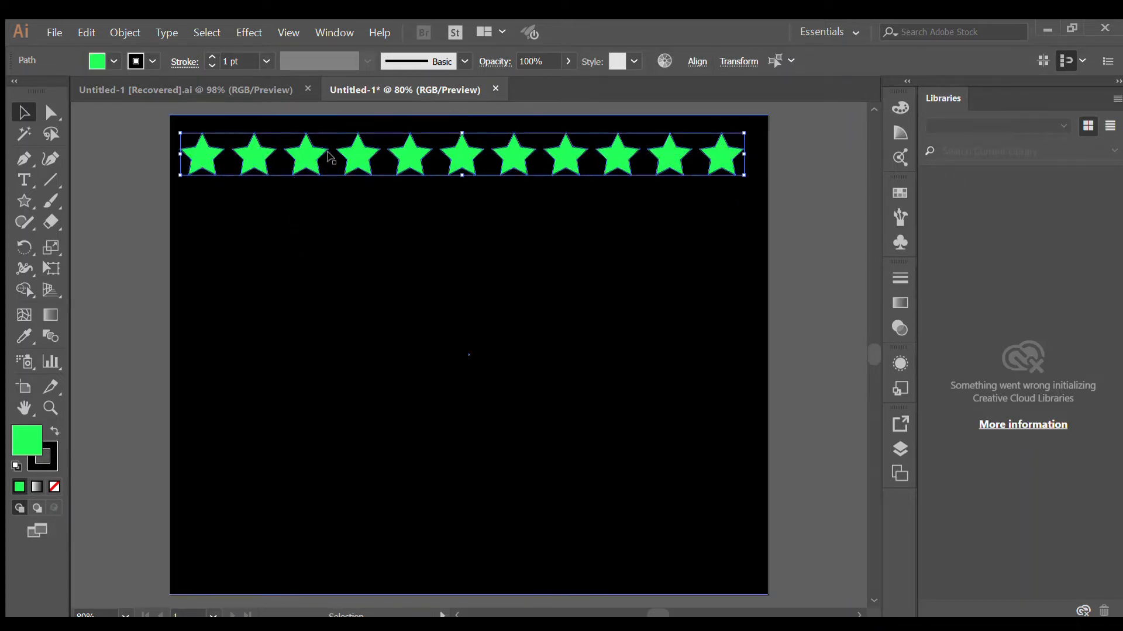
{"action": "left_click_drag", "start_coordinate": [351, 164], "coordinate": [360, 167]}
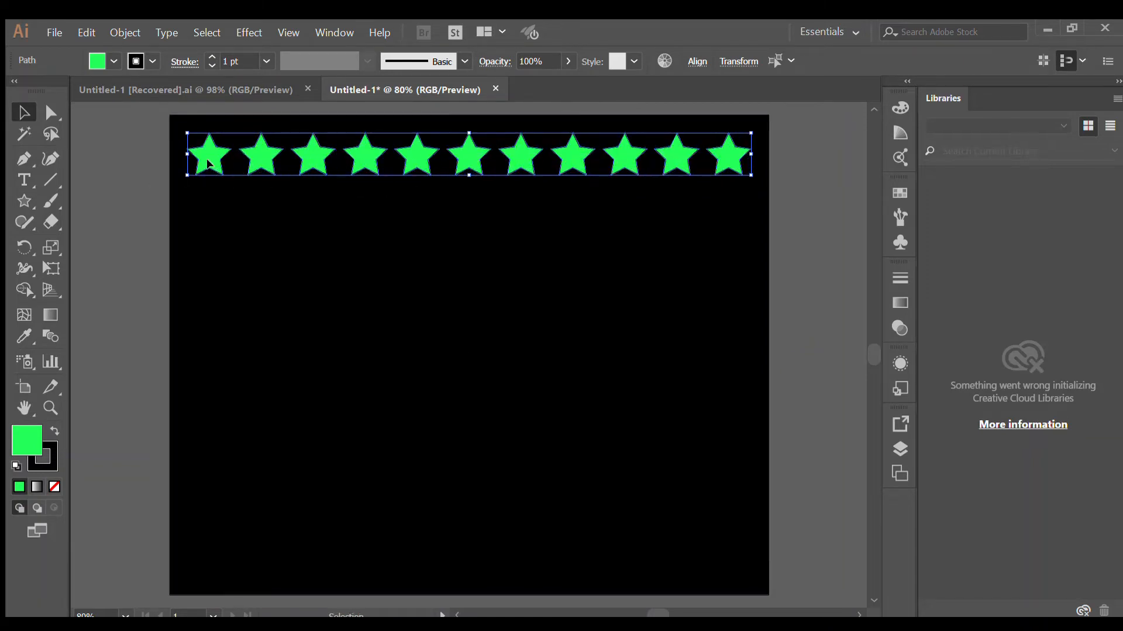
Duplicate the star row straight below itself and repeat the copy until nine evenly spaced rows fill the artboard
{"action": "left_click_drag", "start_coordinate": [208, 164], "coordinate": [212, 214]}
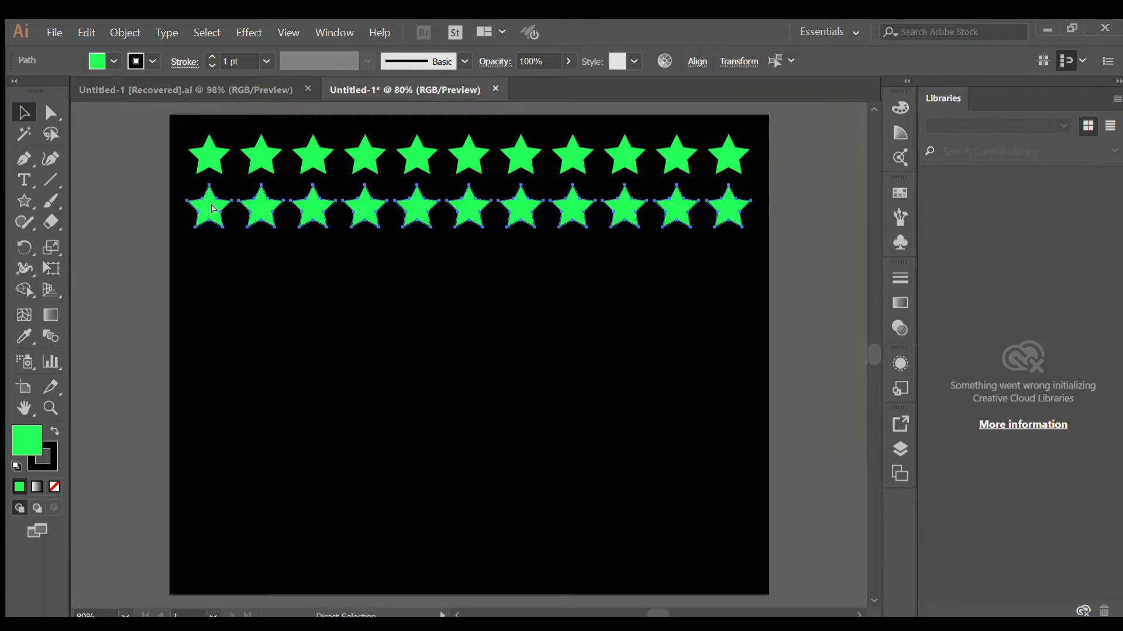
{"action": "key", "text": "ctrl+d"}
{"action": "key", "text": "ctrl+d"}
{"action": "key", "text": "ctrl+d"}
{"action": "key", "text": "ctrl+d"}
{"action": "key", "text": "ctrl+d"}
{"action": "key", "text": "ctrl+d"}
{"action": "key", "text": "ctrl+d"}
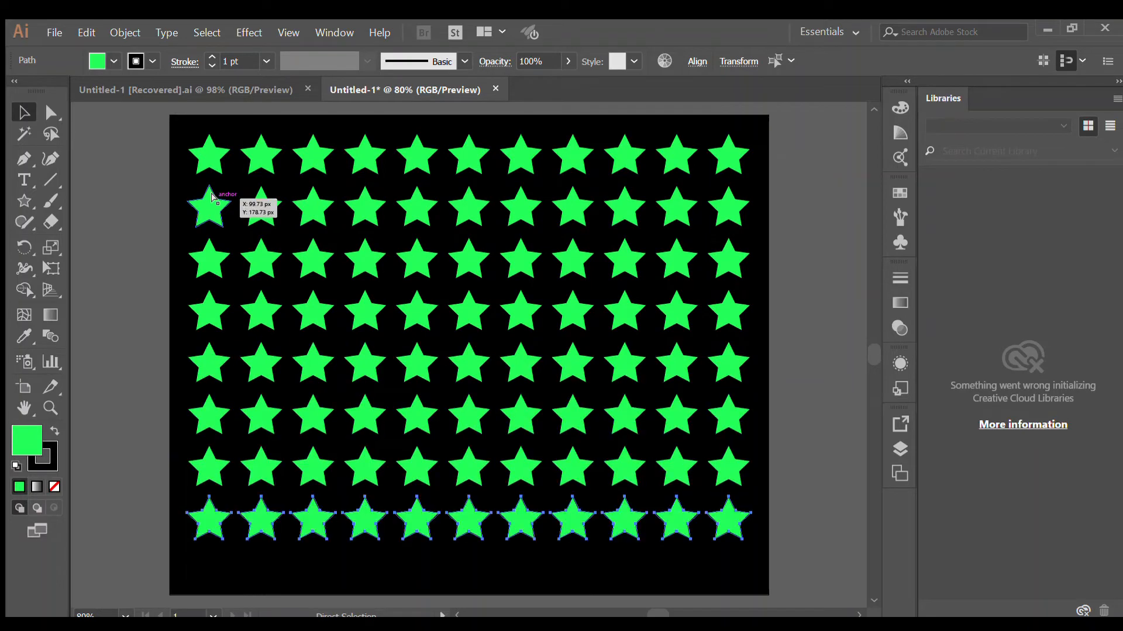
Select the whole star grid without the black background, move it slightly up to centre it vertically, and deselect it
{"action": "left_click", "coordinate": [792, 579]}
{"action": "key", "text": "ctrl+a"}
{"action": "left_click", "coordinate": [756, 543], "text": "shift"}
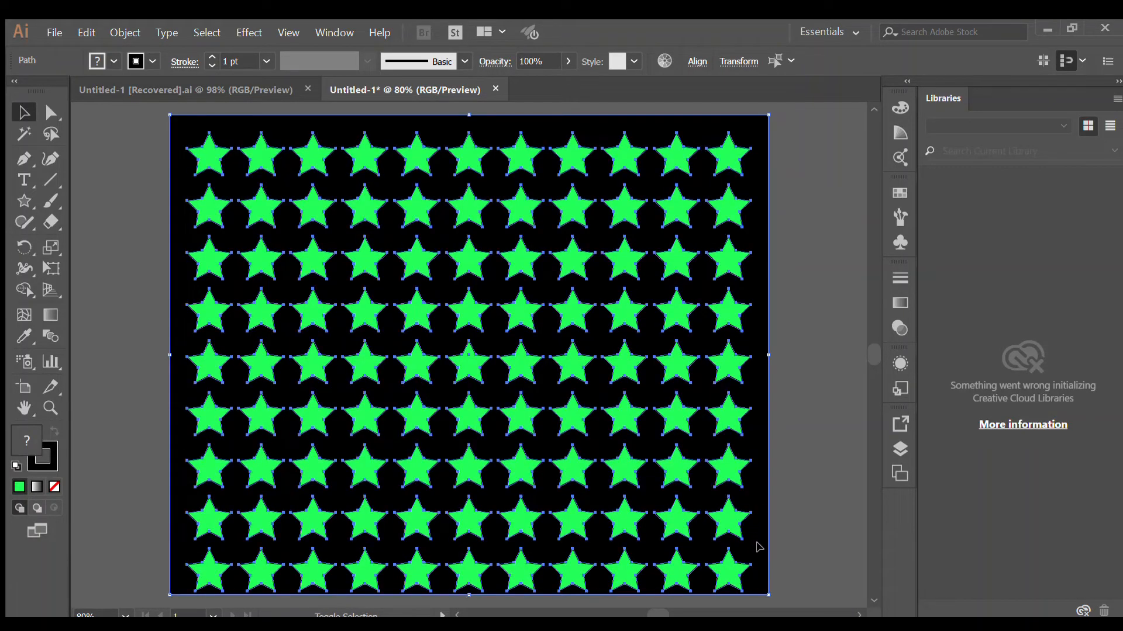
{"action": "left_click", "coordinate": [756, 552], "text": "shift"}
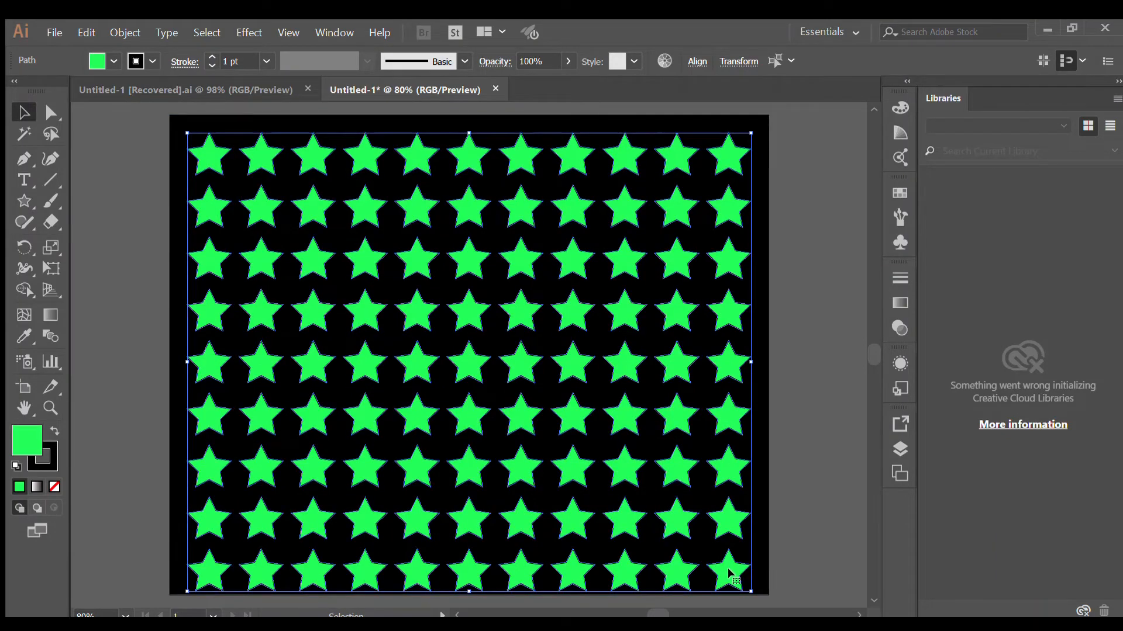
{"action": "left_click_drag", "start_coordinate": [727, 571], "coordinate": [727, 560]}
{"action": "left_click", "coordinate": [818, 483]}
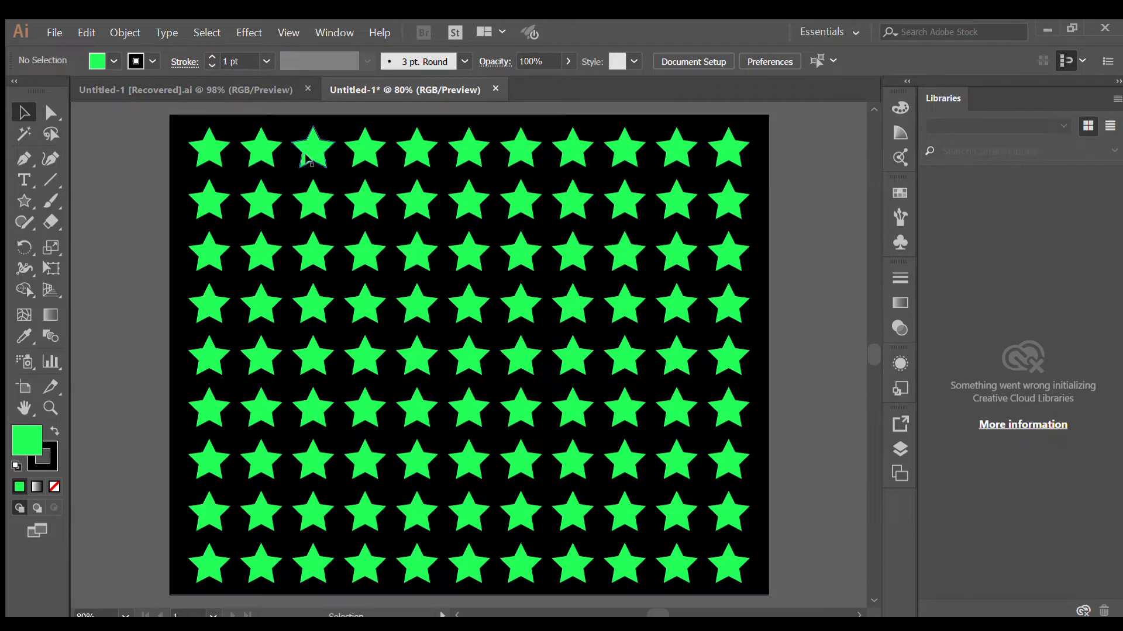
Fill every second star of the top row with orange, starting from the second star
{"action": "left_click", "coordinate": [262, 152]}
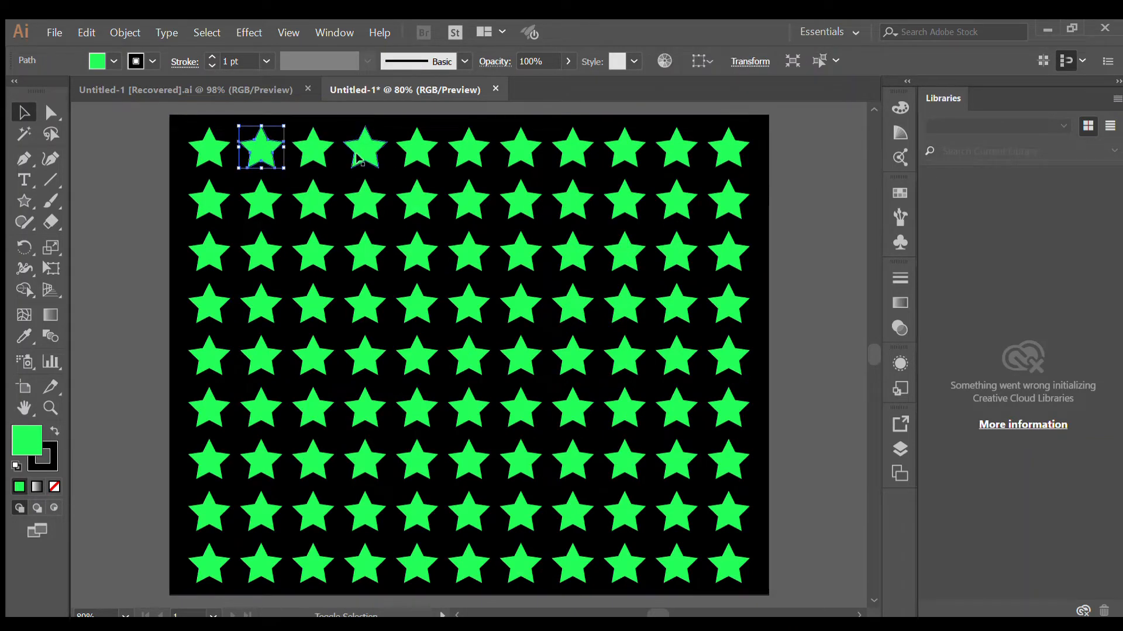
{"action": "left_click", "coordinate": [360, 158], "text": "shift"}
{"action": "left_click", "coordinate": [462, 158], "text": "shift"}
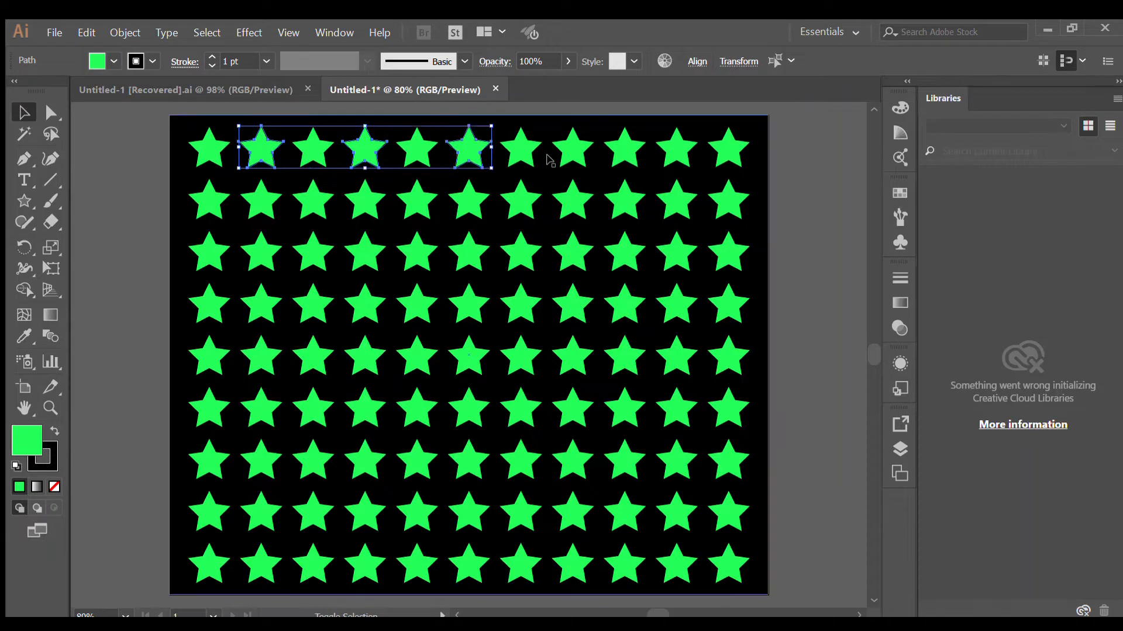
{"action": "left_click", "coordinate": [571, 161], "text": "shift"}
{"action": "left_click", "coordinate": [680, 162], "text": "shift"}
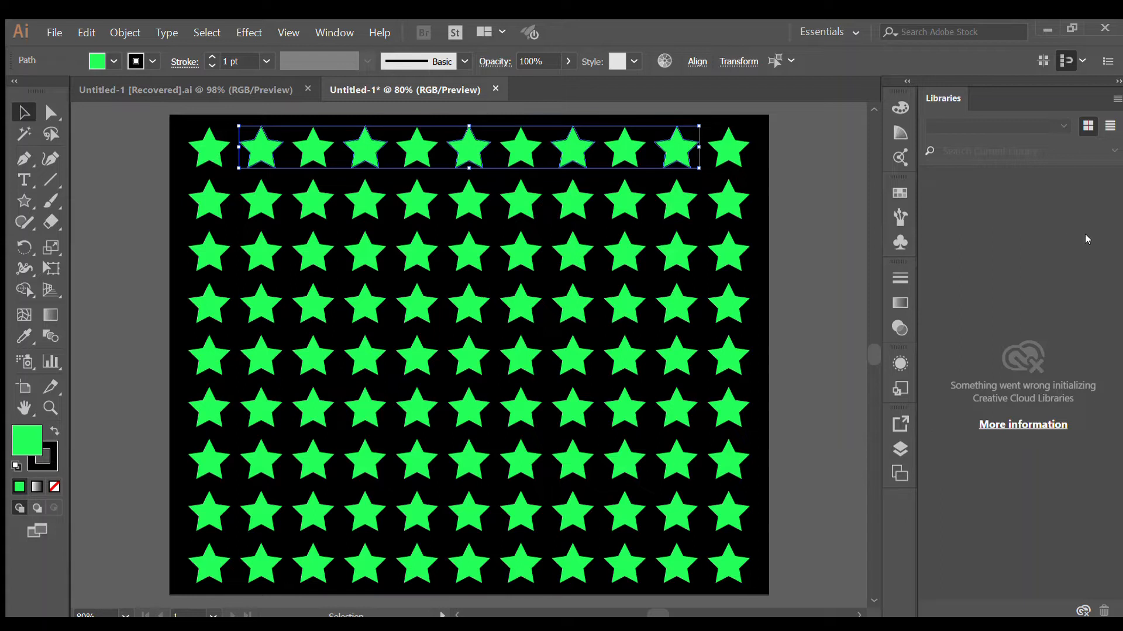
{"action": "left_click", "coordinate": [785, 199]}
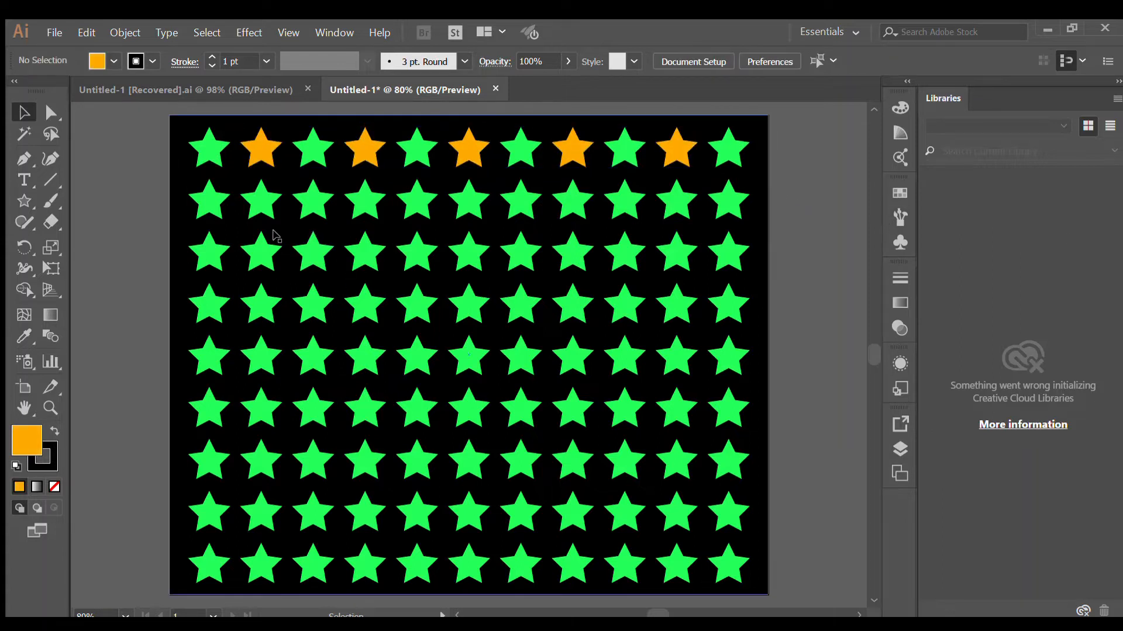
Fill every other star of the second row with blue, starting from the first star
{"action": "left_click", "coordinate": [202, 208]}
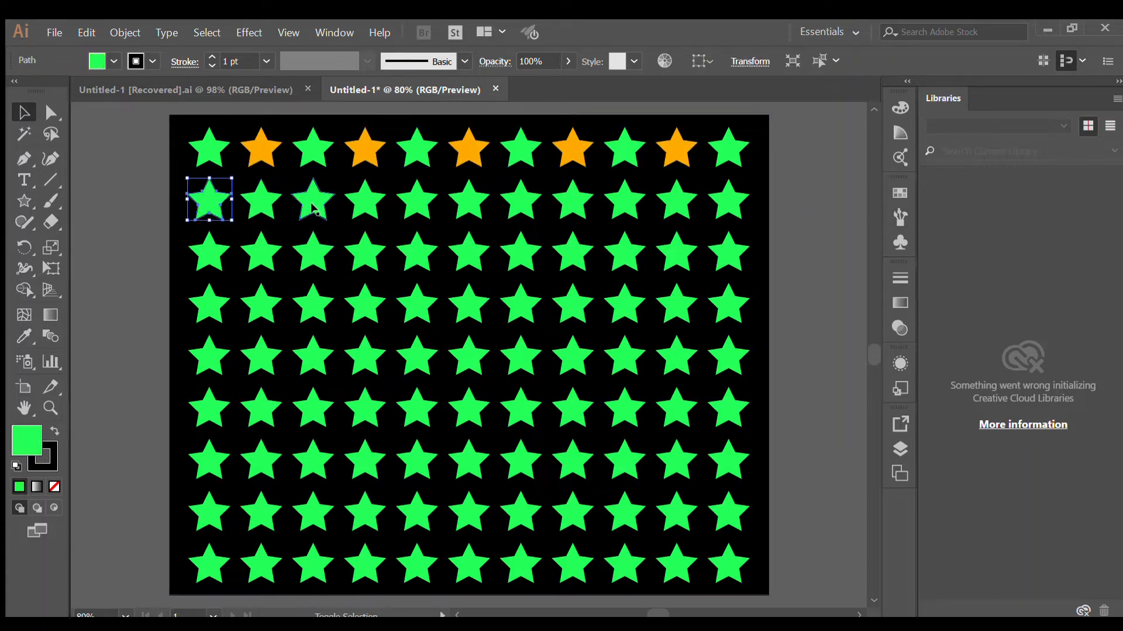
{"action": "left_click", "coordinate": [315, 207], "text": "shift"}
{"action": "left_click", "coordinate": [415, 209], "text": "shift"}
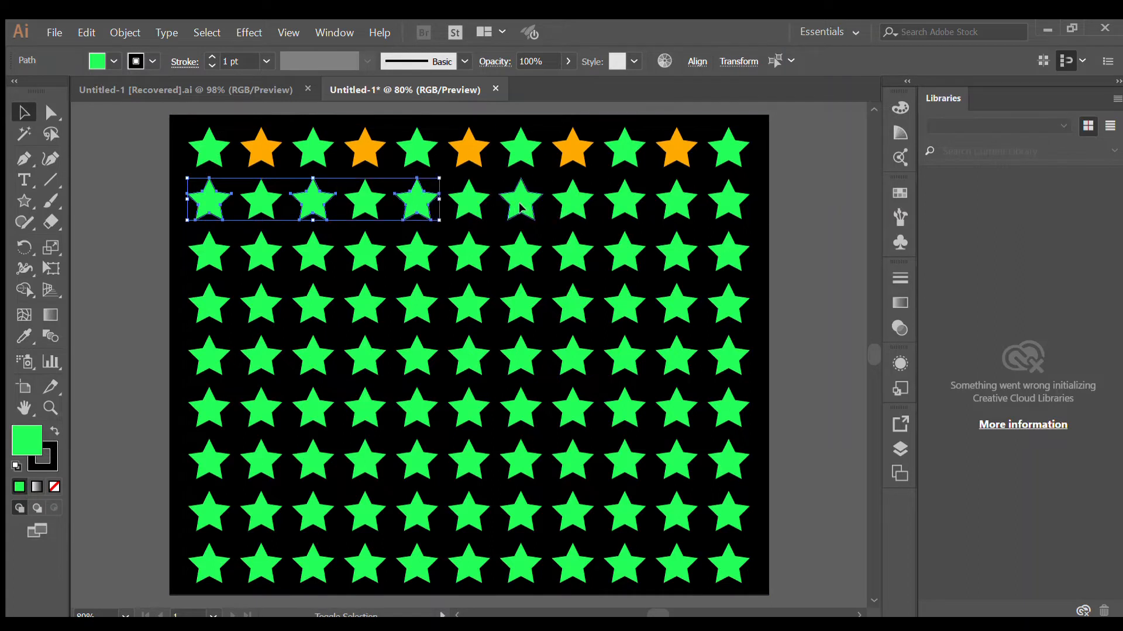
{"action": "left_click", "coordinate": [522, 209], "text": "shift"}
{"action": "left_click", "coordinate": [624, 211], "text": "shift"}
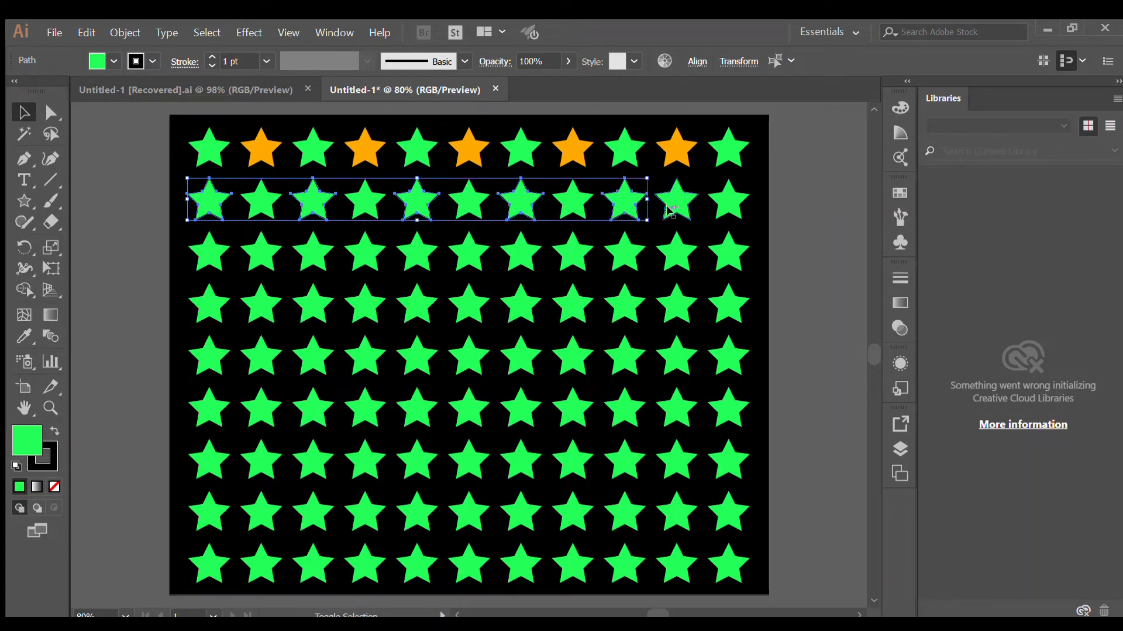
{"action": "left_click", "coordinate": [721, 209], "text": "shift"}
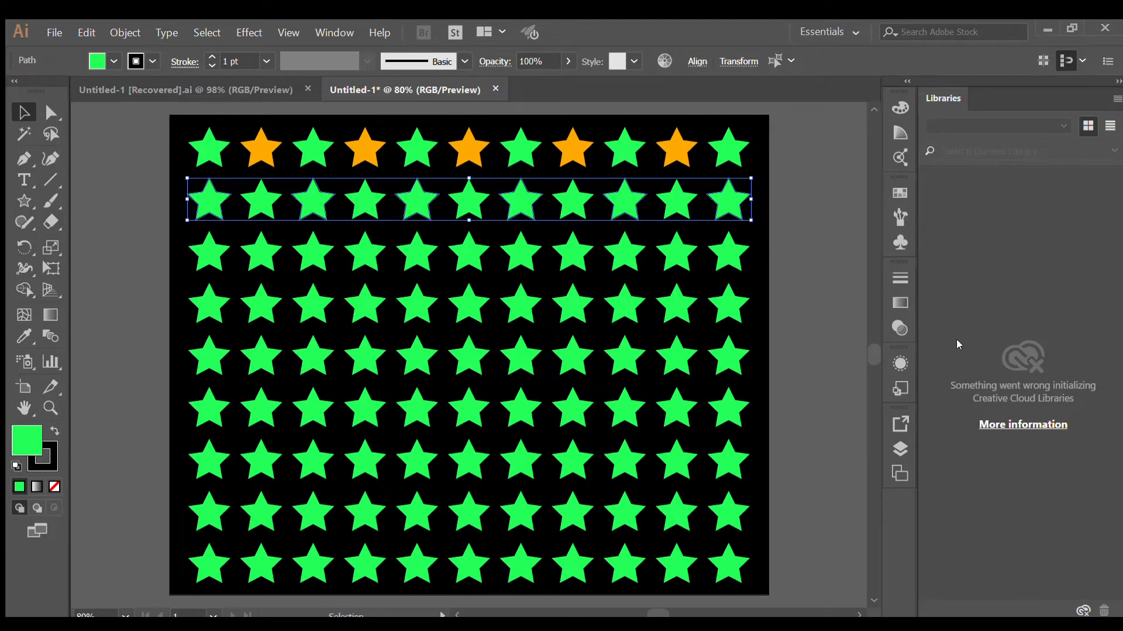
{"action": "left_click", "coordinate": [1082, 227]}
{"action": "left_click", "coordinate": [776, 281]}
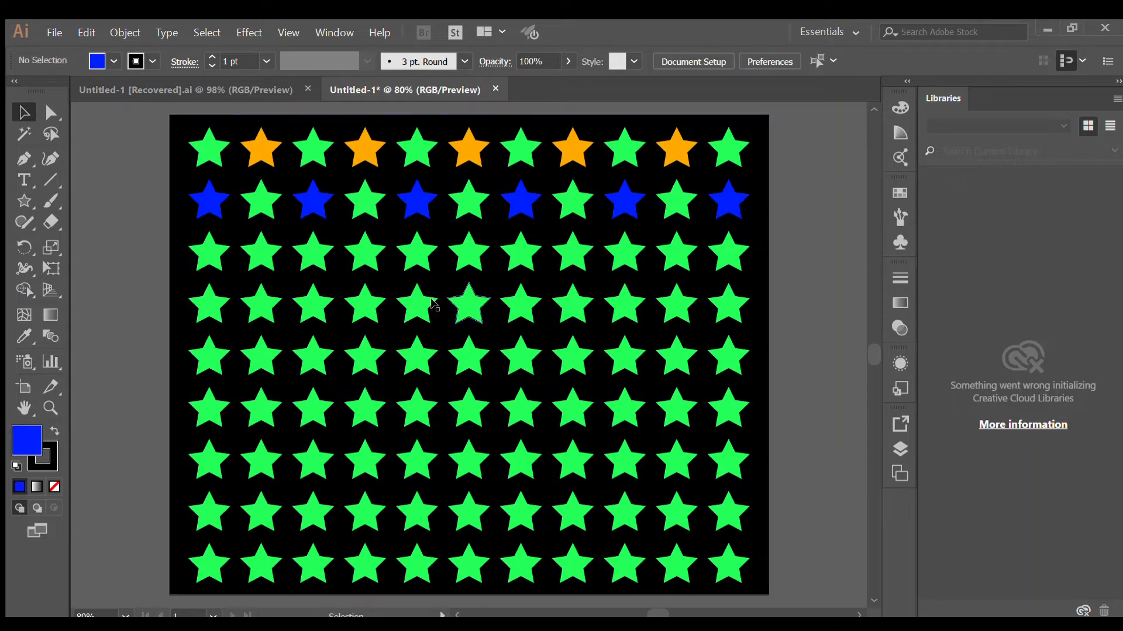
Fill these stars red: row 3 column 3, row 5 columns 6 and 10, row 7 column 4, row 8 columns 9-10, row 9 columns 2 and 6
{"action": "left_click", "coordinate": [309, 261]}
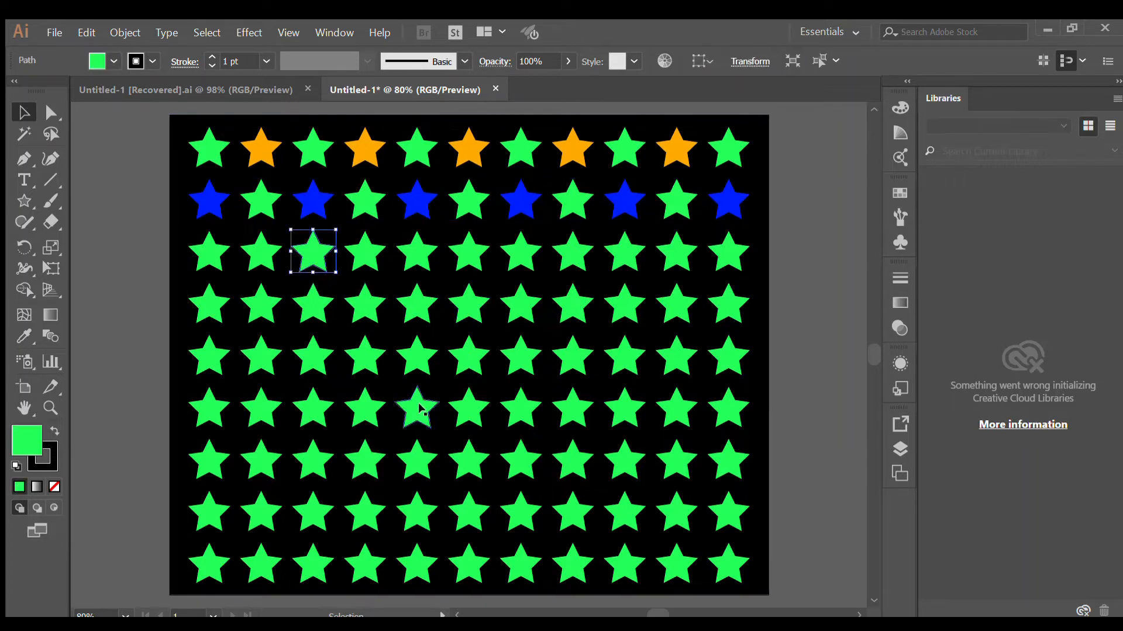
{"action": "left_click", "coordinate": [467, 358], "text": "shift"}
{"action": "left_click", "coordinate": [364, 464], "text": "shift"}
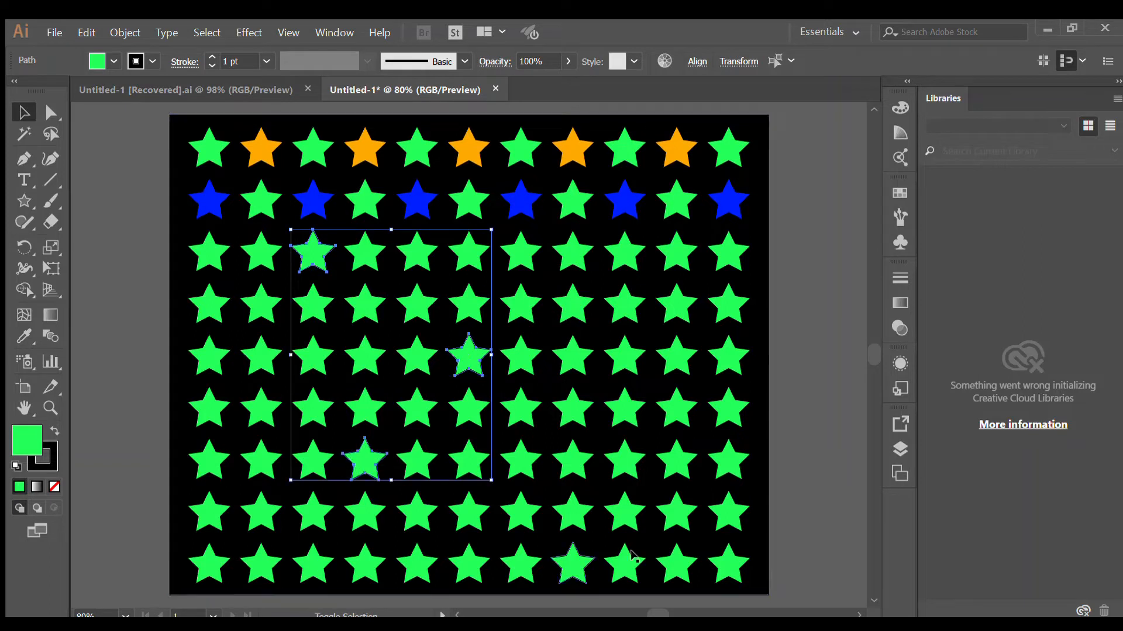
{"action": "left_click", "coordinate": [619, 526], "text": "shift"}
{"action": "left_click", "coordinate": [674, 520], "text": "shift"}
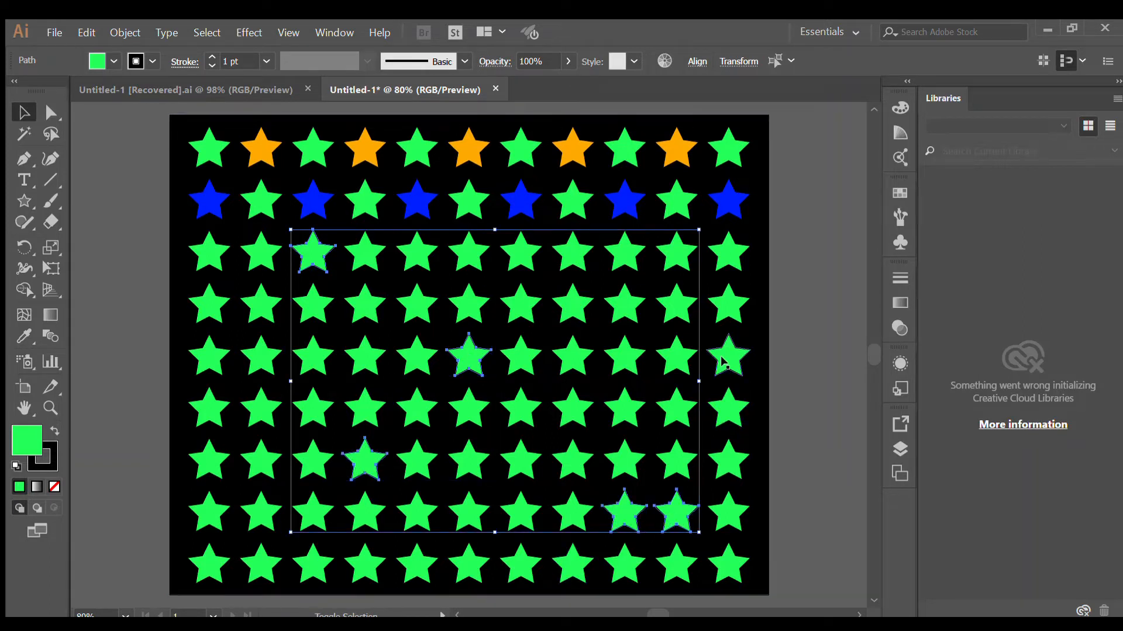
{"action": "left_click", "coordinate": [676, 358], "text": "shift"}
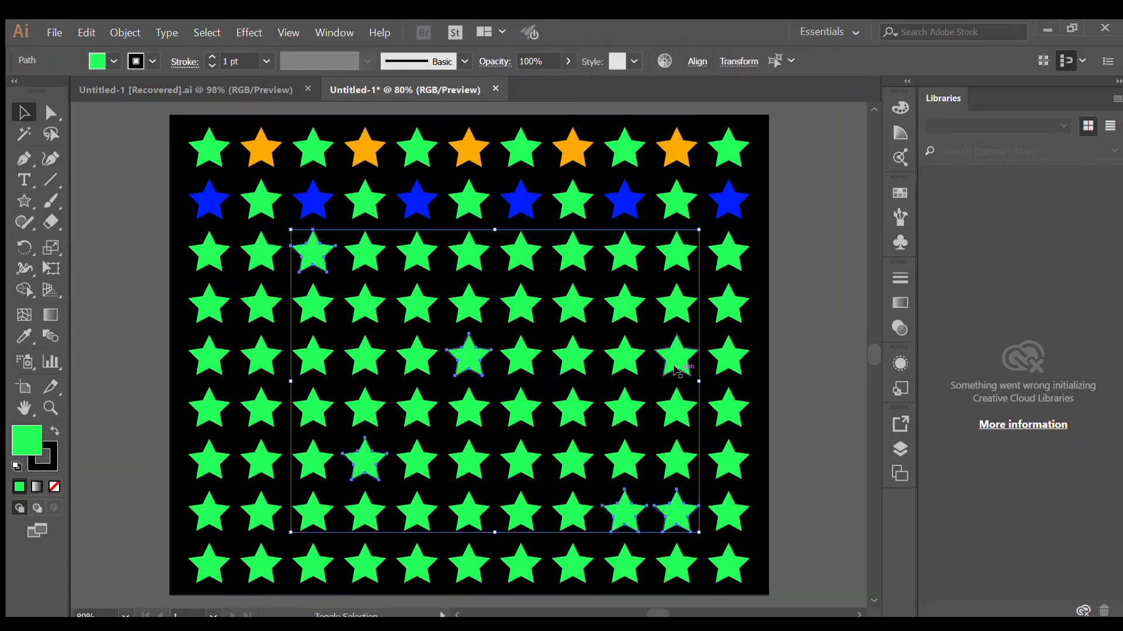
{"action": "left_click", "coordinate": [250, 574], "text": "shift"}
{"action": "left_click", "coordinate": [459, 570], "text": "shift"}
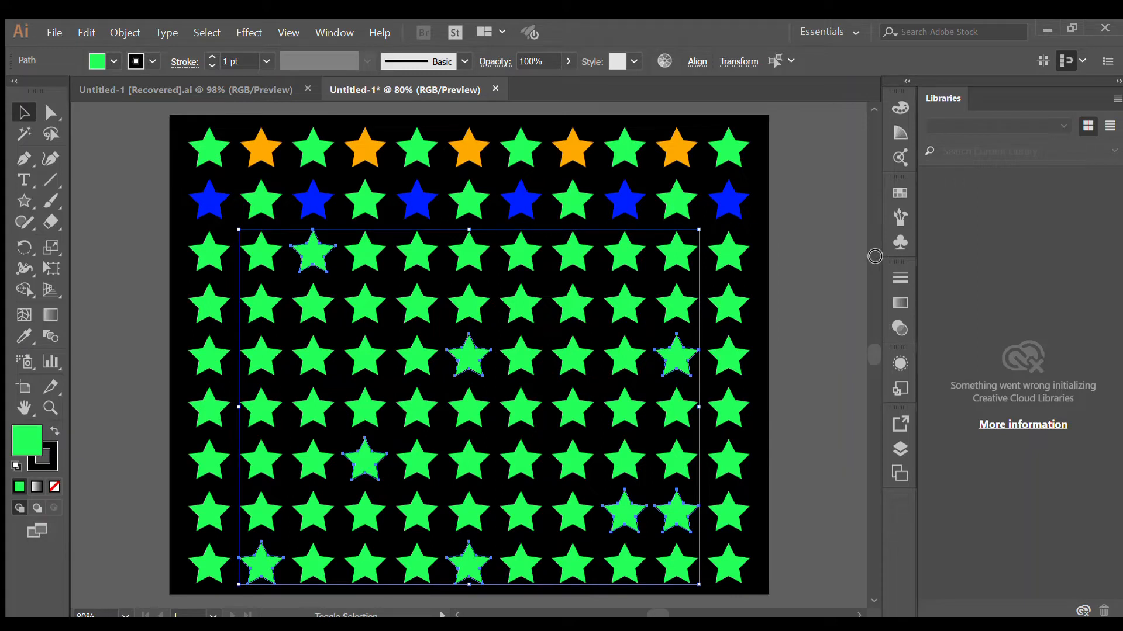
{"action": "left_click", "coordinate": [1085, 228]}
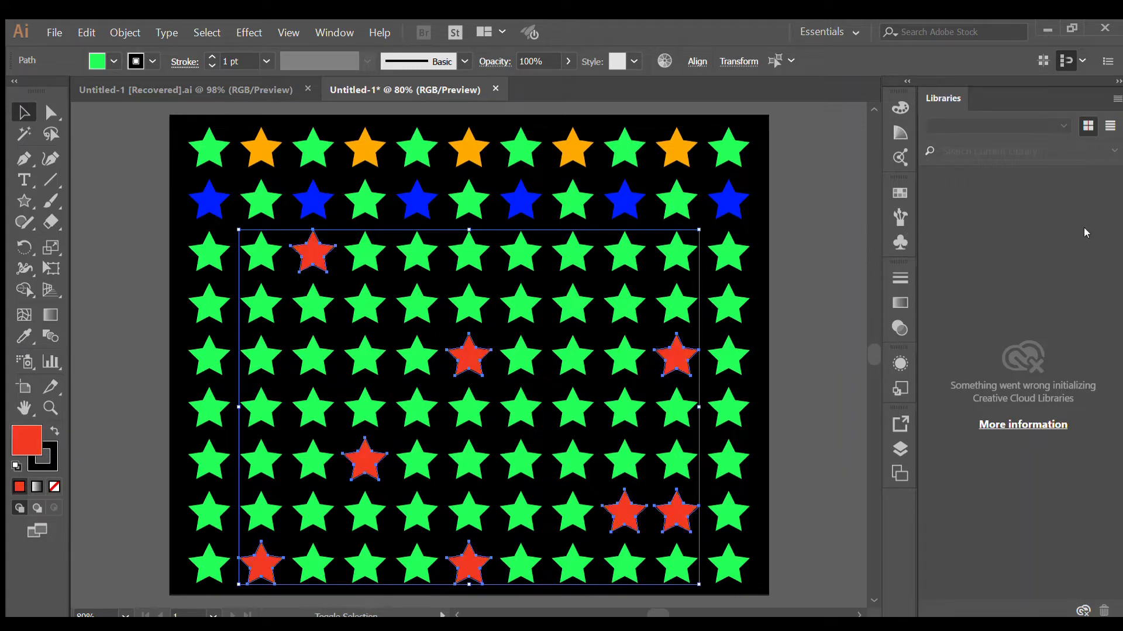
{"action": "left_click", "coordinate": [813, 282]}
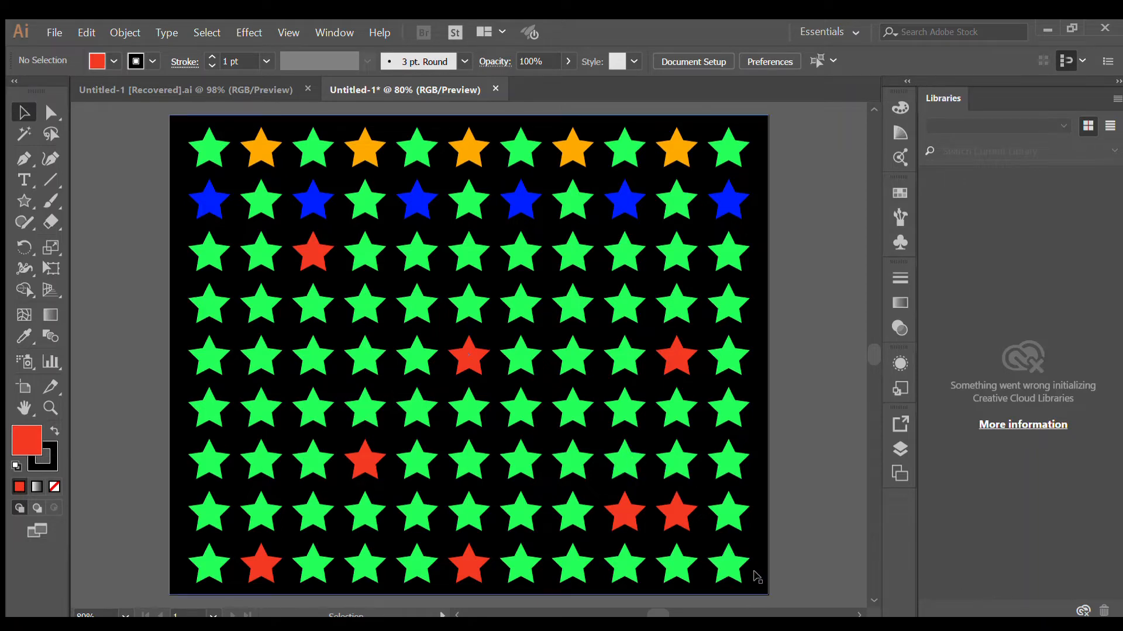
Delete all the stars from the artboard while keeping the black background
{"action": "left_click_drag", "start_coordinate": [786, 577], "coordinate": [174, 171]}
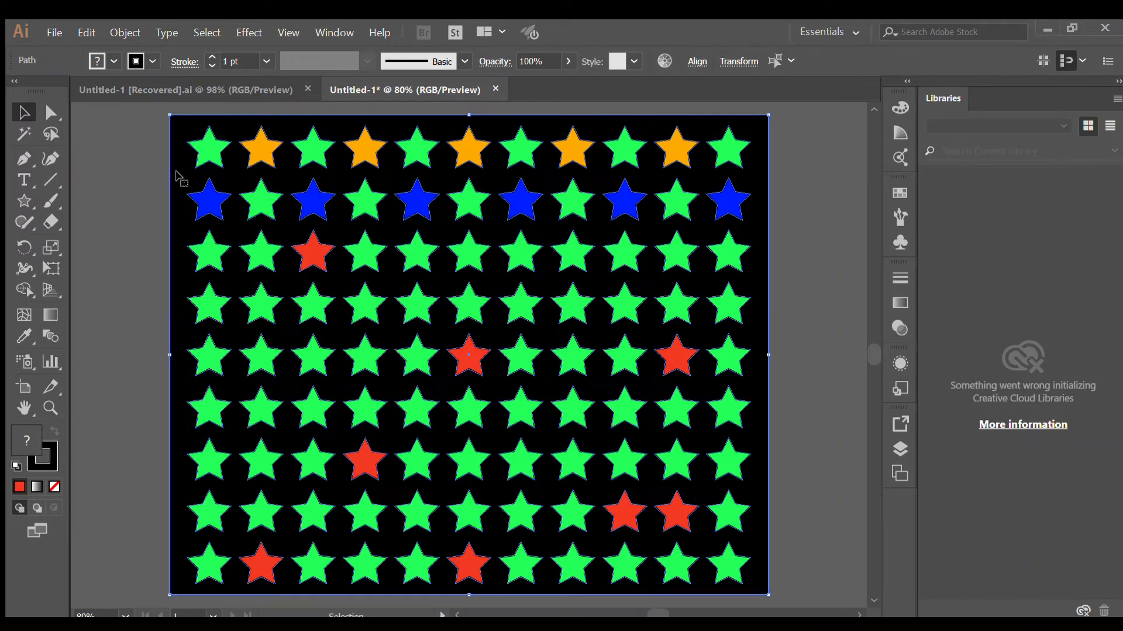
{"action": "left_click", "coordinate": [179, 175], "text": "shift"}
{"action": "key", "text": "a"}
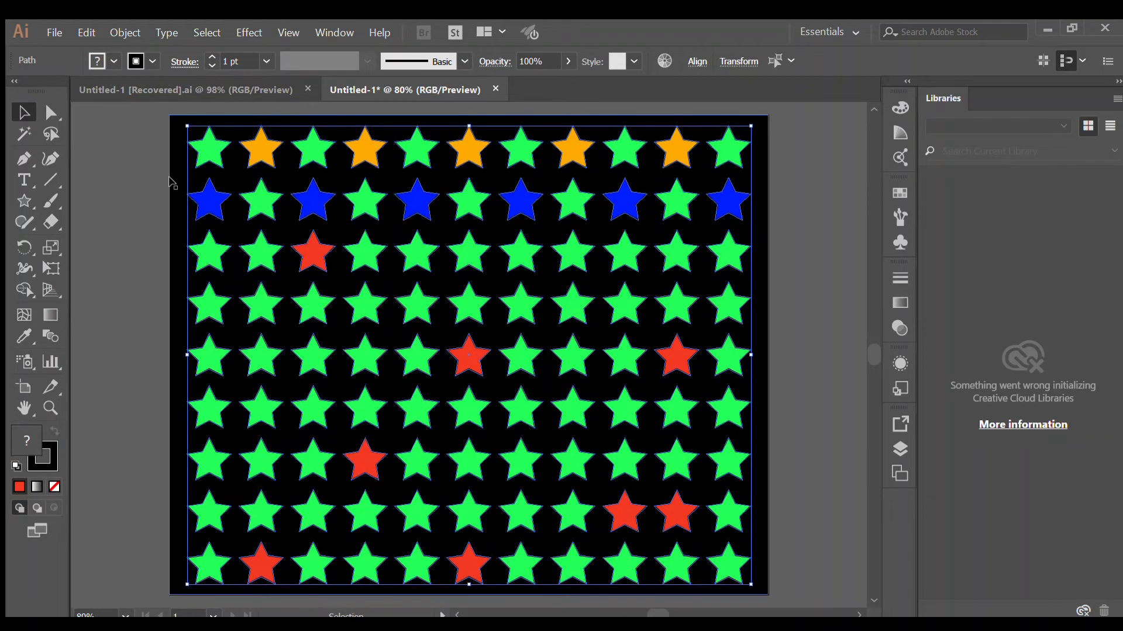
{"action": "key", "text": "Delete"}
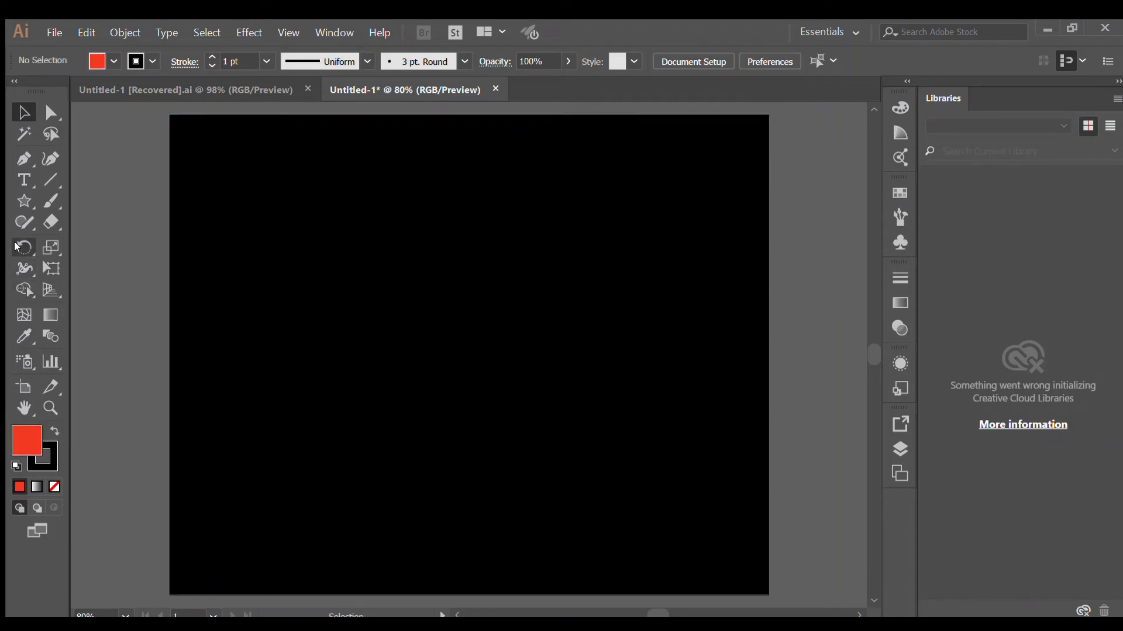
Draw a lens flare about 536 by 333 px in the artboard's upper-left area, its rings trailing up to the right, and deselect it
{"action": "left_click", "coordinate": [20, 200], "text": "alt"}
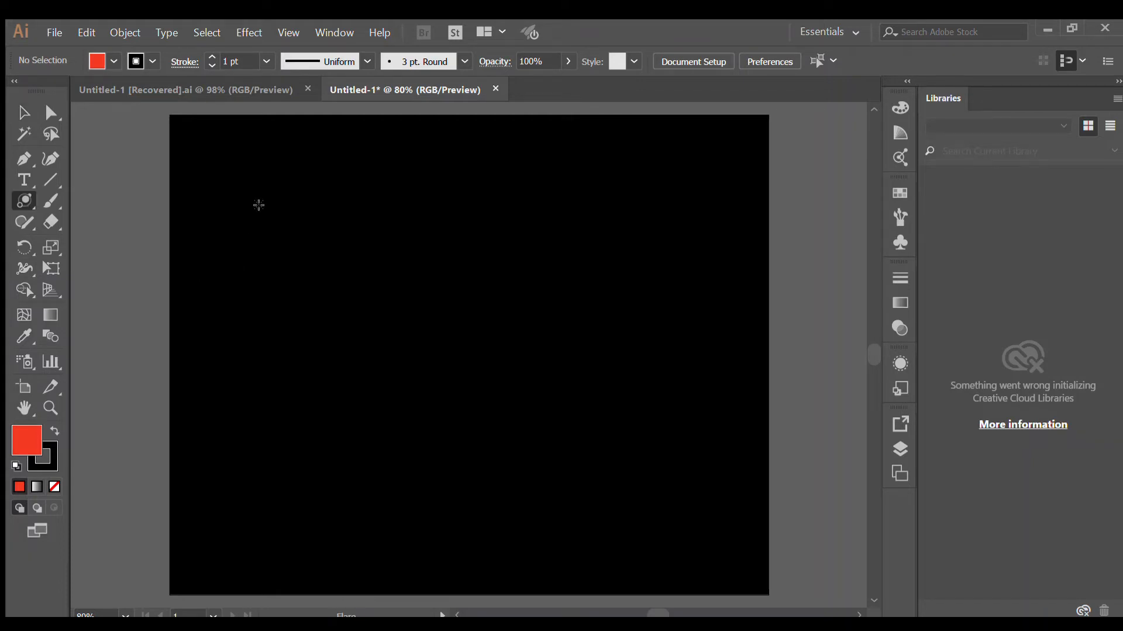
{"action": "left_click_drag", "start_coordinate": [259, 205], "coordinate": [288, 203]}
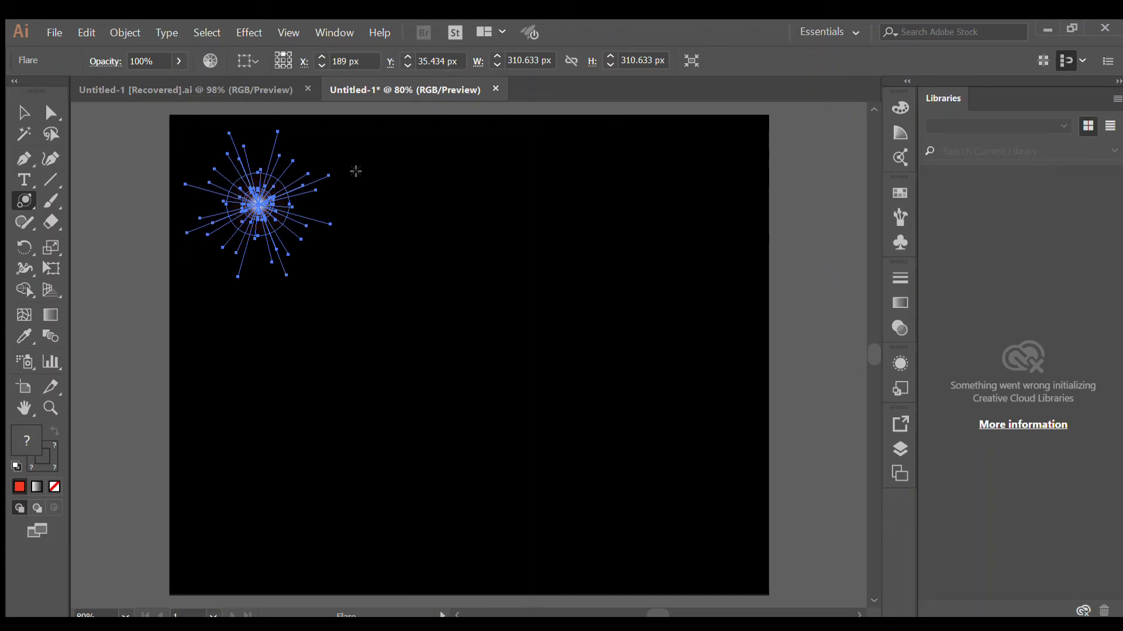
{"action": "left_click", "coordinate": [402, 145]}
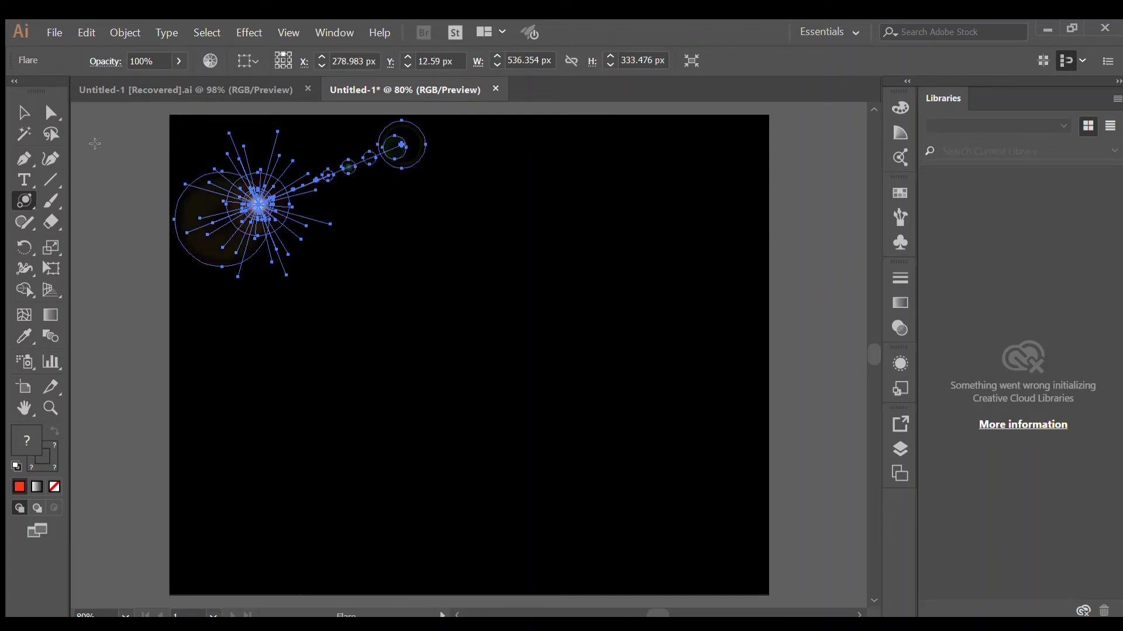
{"action": "left_click", "coordinate": [25, 113]}
{"action": "left_click", "coordinate": [145, 211]}
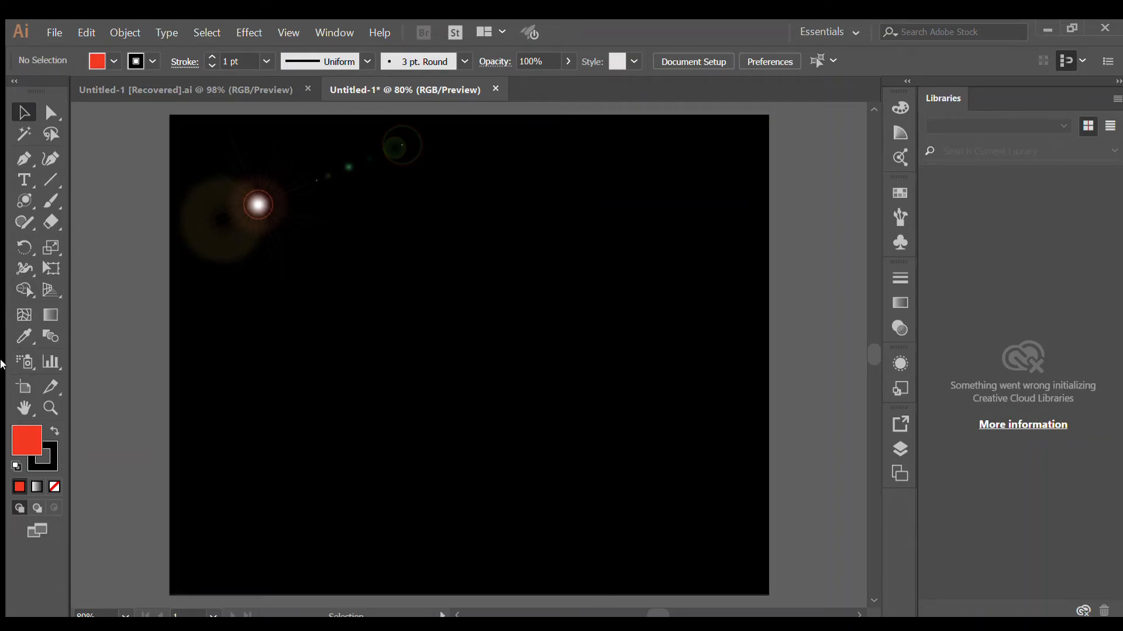
Draw a second lens flare about 536 by 339 px in the artboard's upper-right area, its rings trailing up to the right, and deselect it
{"action": "left_click", "coordinate": [24, 198]}
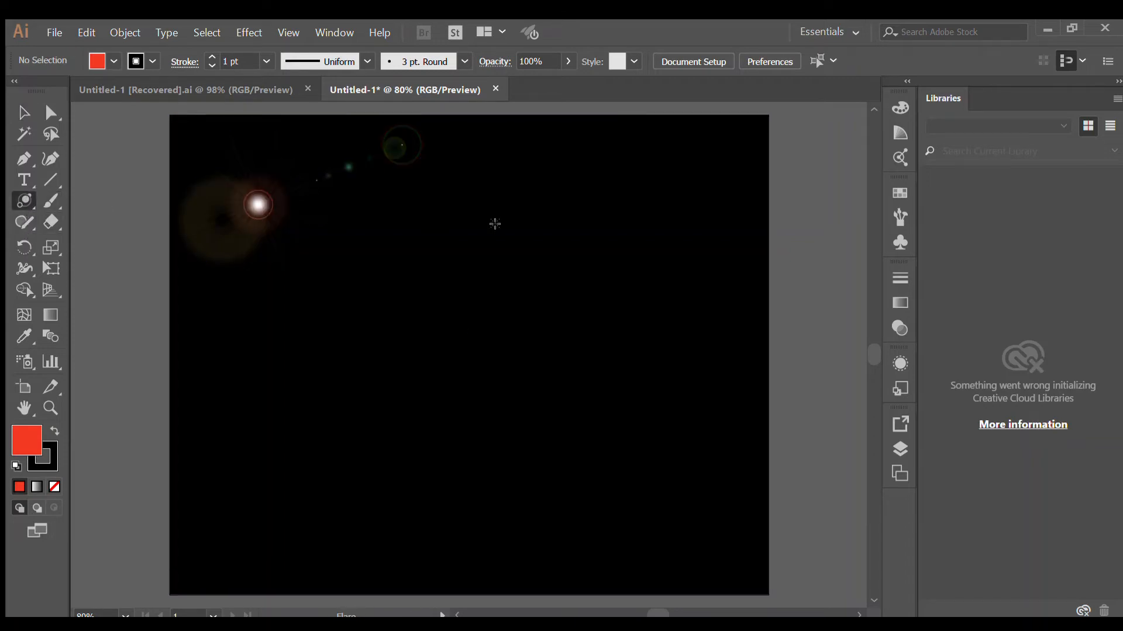
{"action": "left_click", "coordinate": [550, 208]}
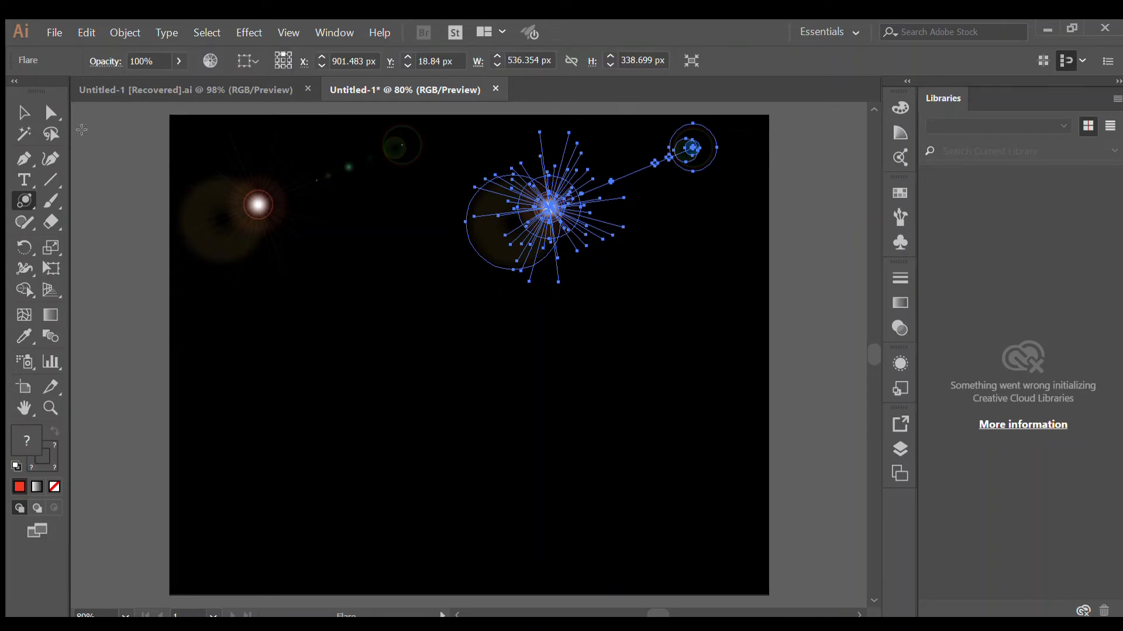
{"action": "left_click", "coordinate": [23, 112]}
{"action": "left_click", "coordinate": [88, 190]}
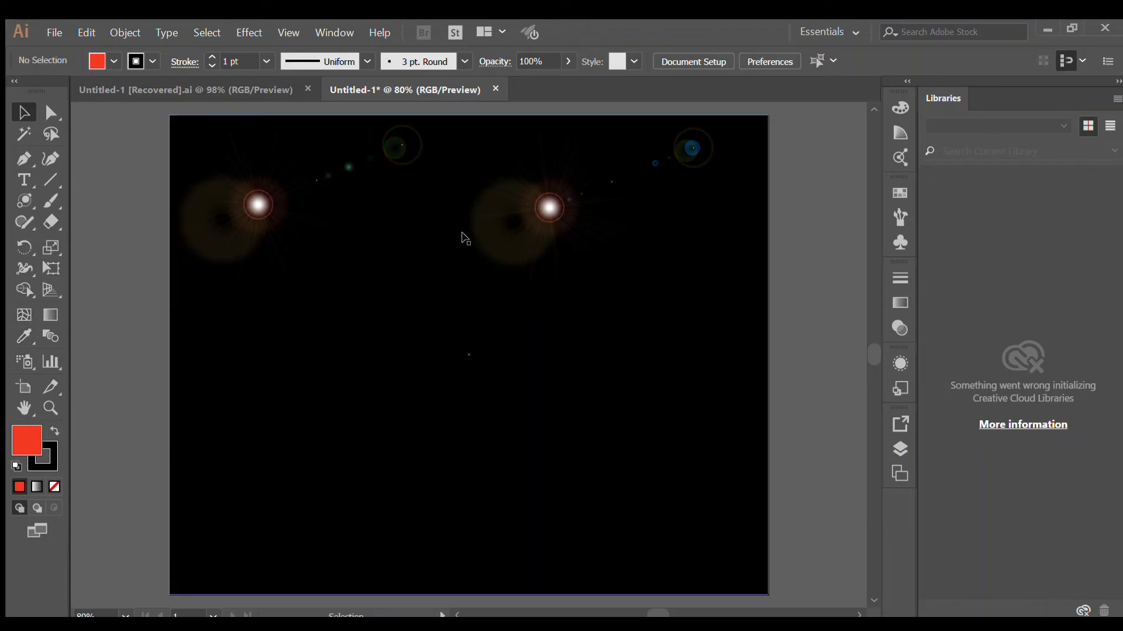
Recolour the upper-right flare with a greyish-white halo, a pale blue centre glow and a brighter green end ring, and deselect it
{"action": "left_click", "coordinate": [529, 219]}
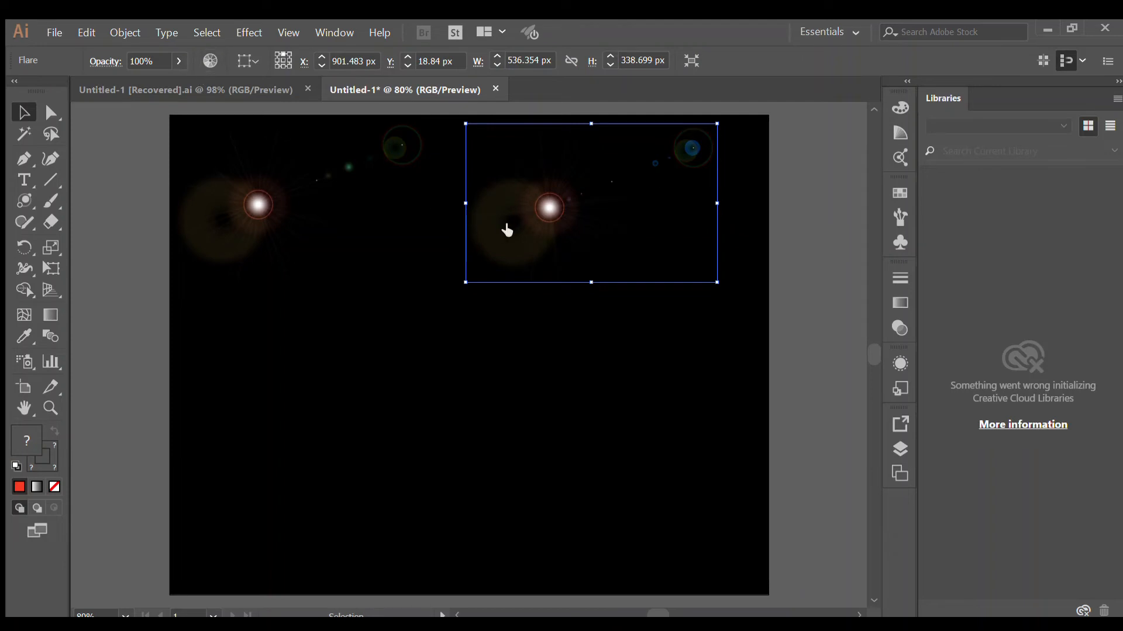
{"action": "key", "text": "m"}
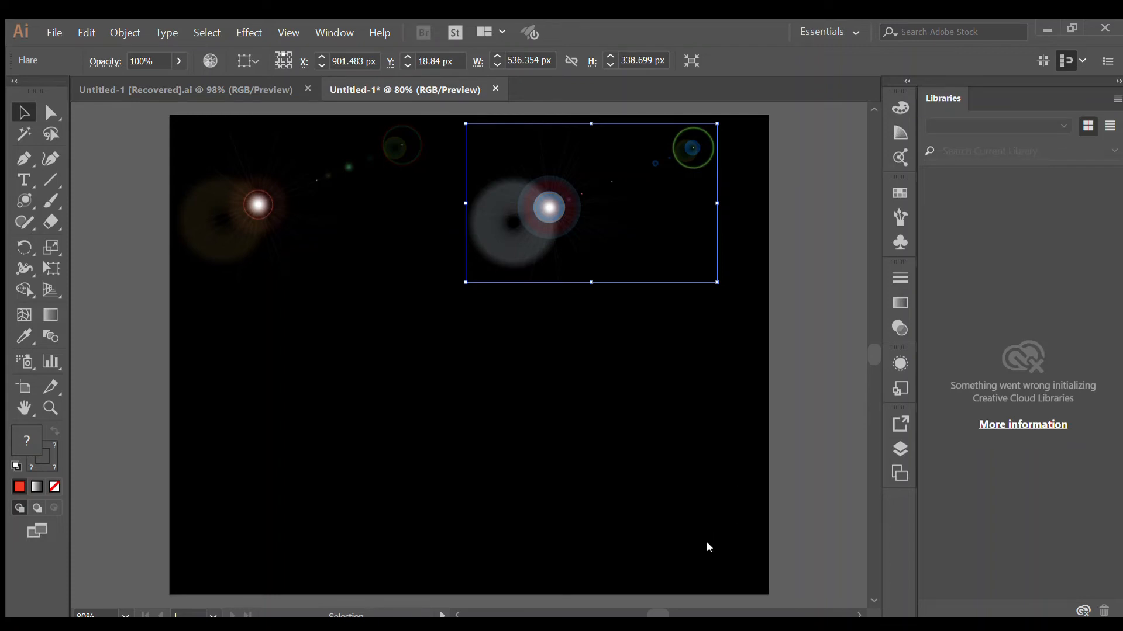
{"action": "left_click", "coordinate": [780, 321]}
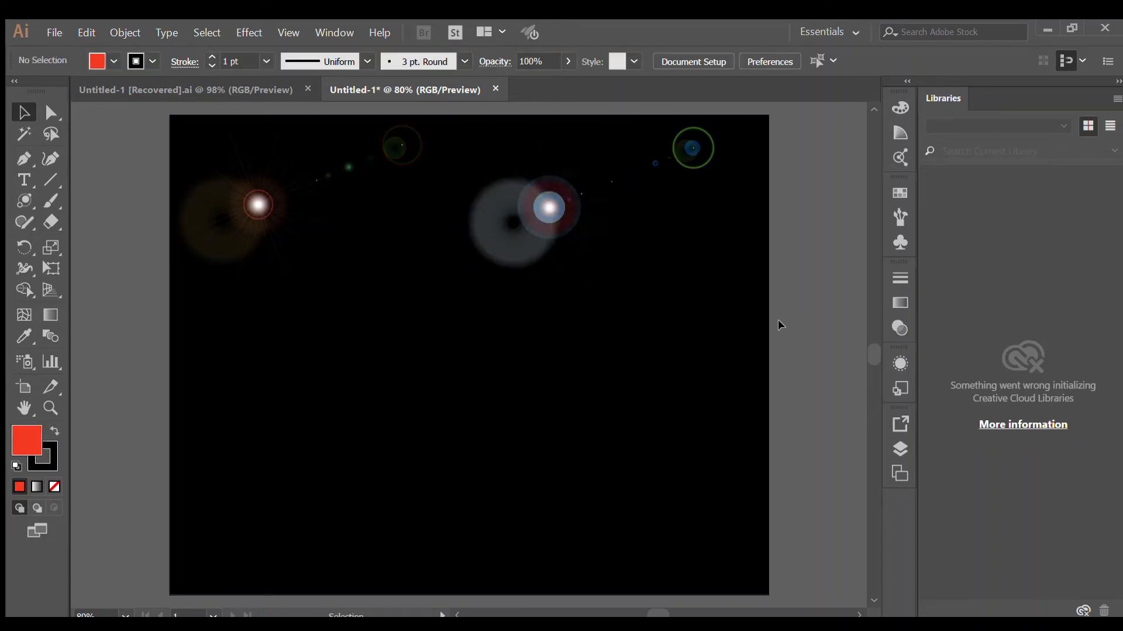
Rotate the recoloured flare 180 degrees so its end ring points down to the left, and deselect it
{"action": "left_click", "coordinate": [516, 252]}
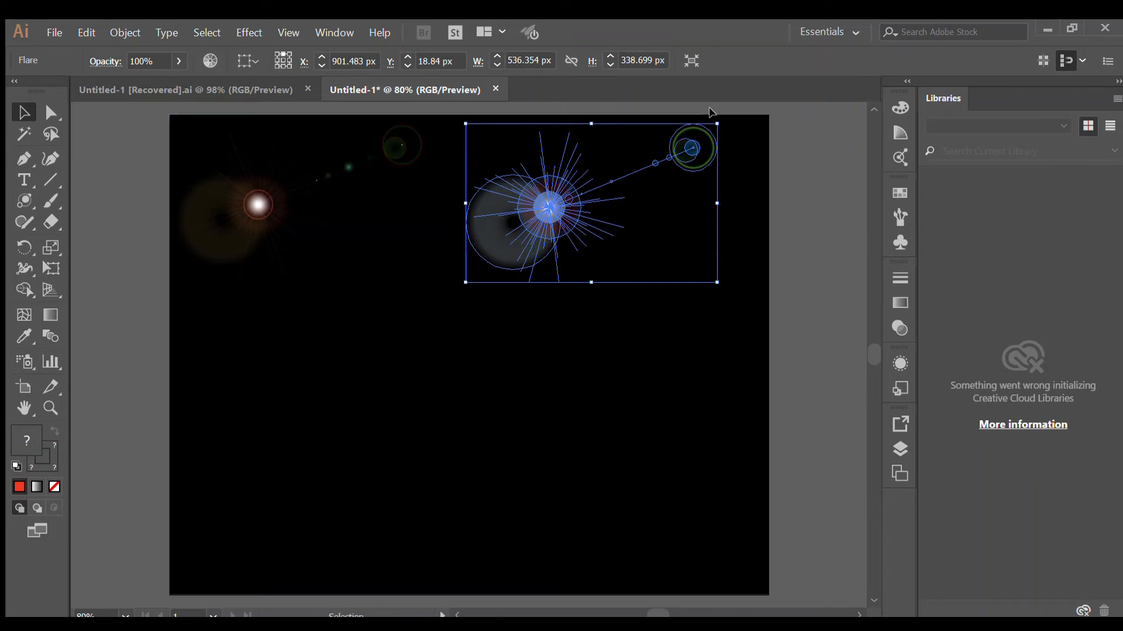
{"action": "left_click_drag", "start_coordinate": [718, 117], "coordinate": [503, 231]}
{"action": "left_click", "coordinate": [804, 273]}
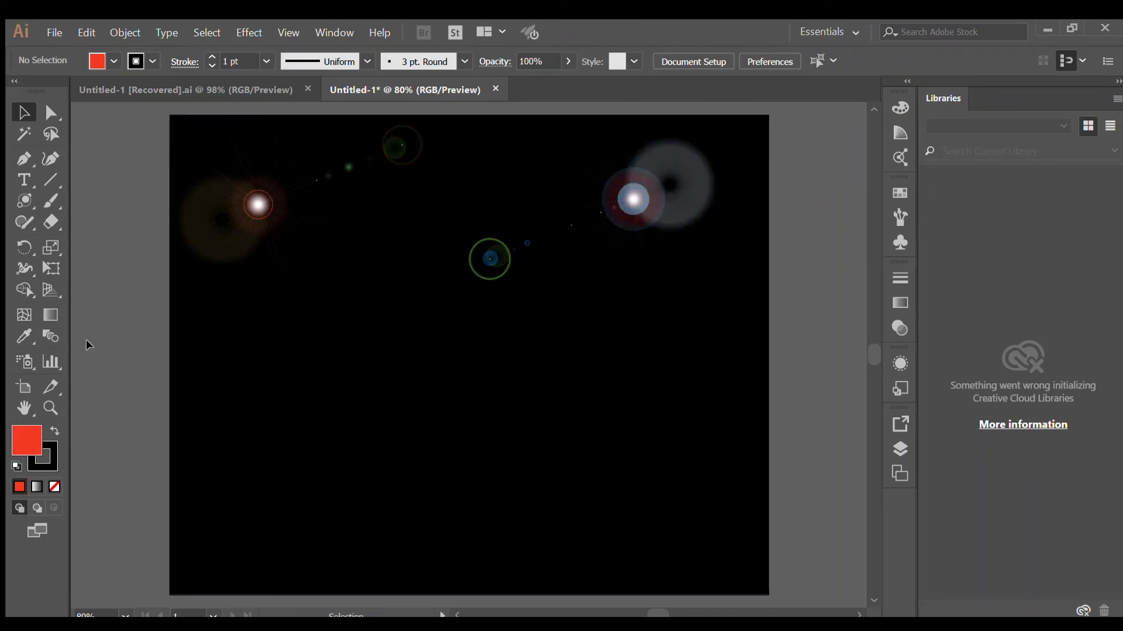
Draw a large flare without trailing rings, about 934 px across, in the artboard's lower-left area and shift it right towards the centre
{"action": "left_click", "coordinate": [24, 200]}
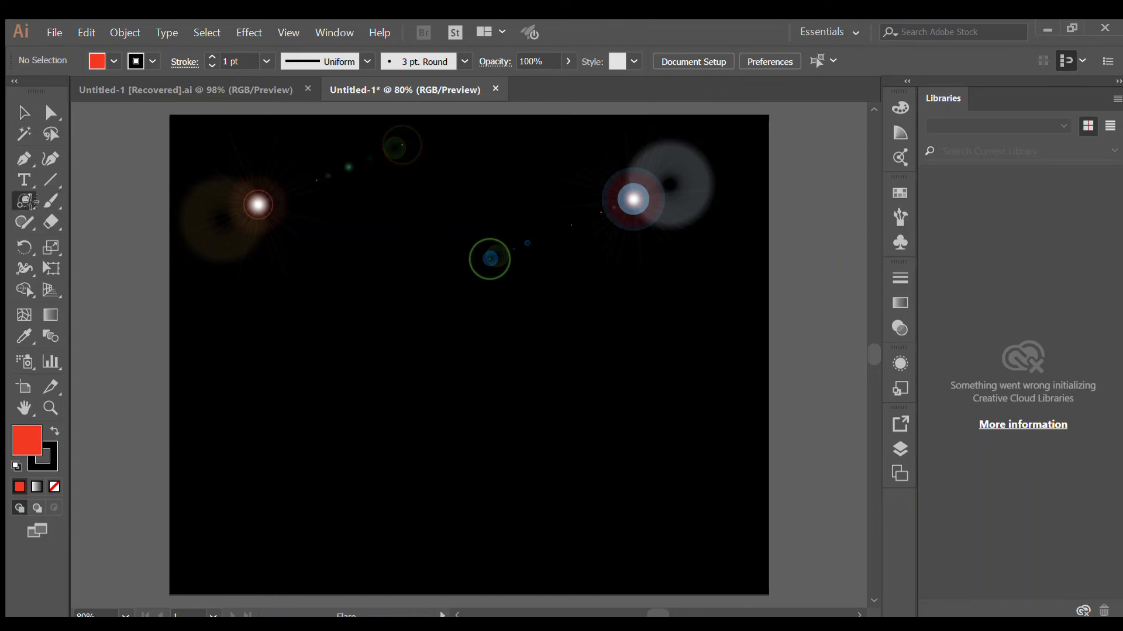
{"action": "left_click_drag", "start_coordinate": [310, 390], "coordinate": [348, 417]}
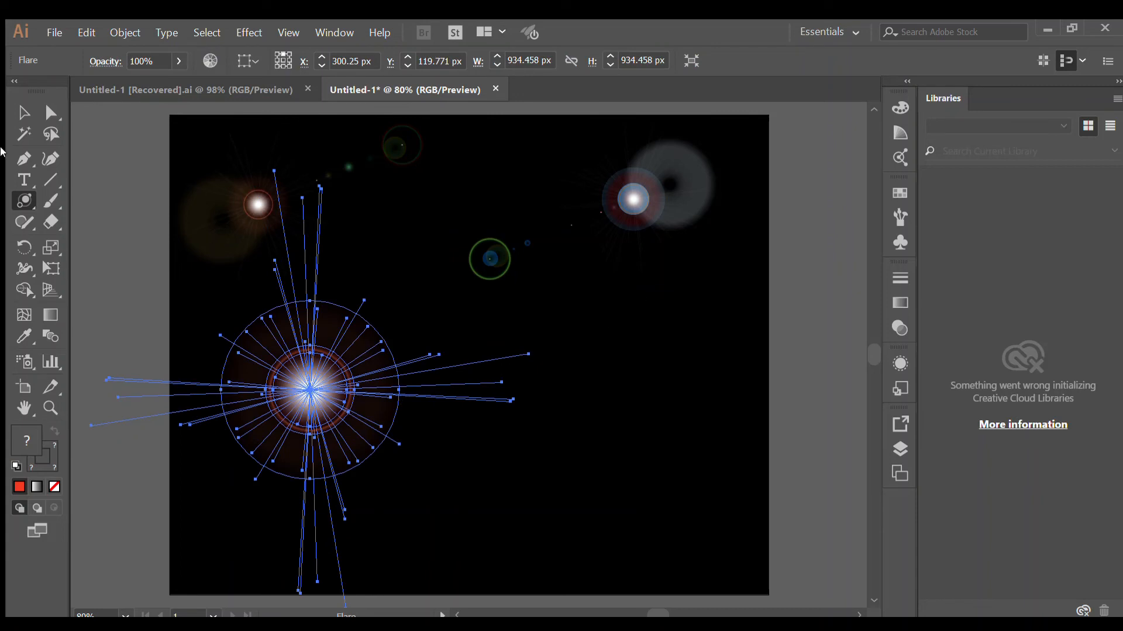
{"action": "left_click", "coordinate": [24, 112]}
{"action": "left_click", "coordinate": [114, 160]}
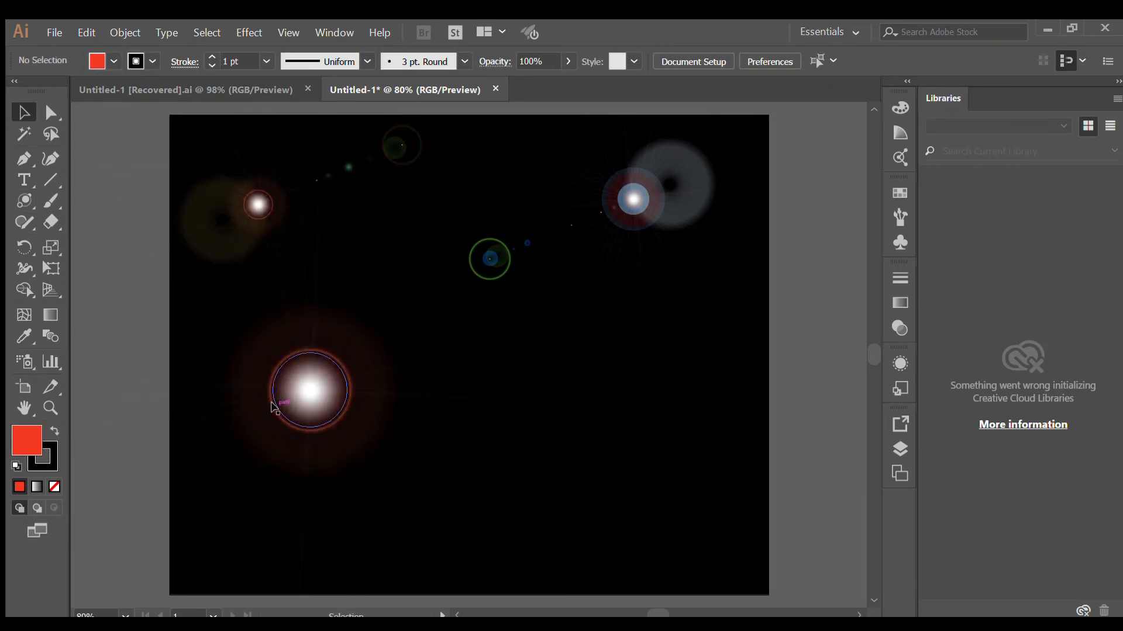
{"action": "left_click_drag", "start_coordinate": [275, 399], "coordinate": [342, 403]}
{"action": "left_click", "coordinate": [97, 330]}
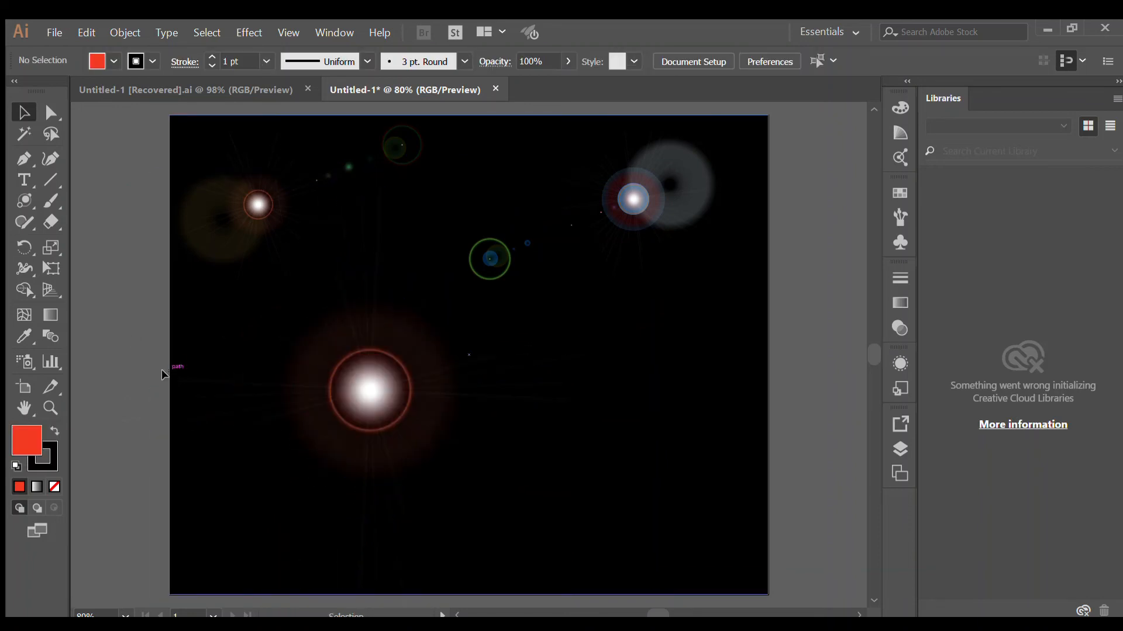
Draw a small flare about 211 by 317 px in the artboard's lower-right area, its rings trailing up to the right, and deselect it
{"action": "left_click", "coordinate": [24, 200]}
{"action": "mouse_move", "coordinate": [634, 457]}
{"action": "left_mouse_down"}
{"action": "mouse_move", "coordinate": [681, 436]}
{"action": "mouse_move", "coordinate": [635, 455]}
{"action": "left_mouse_up"}
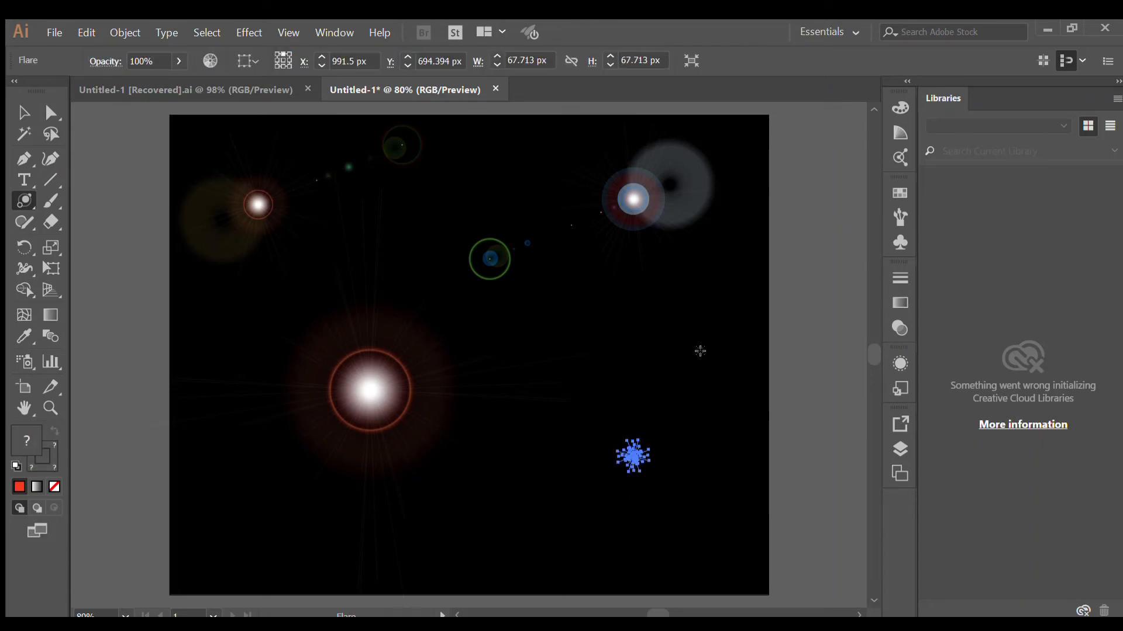
{"action": "left_click", "coordinate": [700, 351]}
{"action": "left_click", "coordinate": [24, 112]}
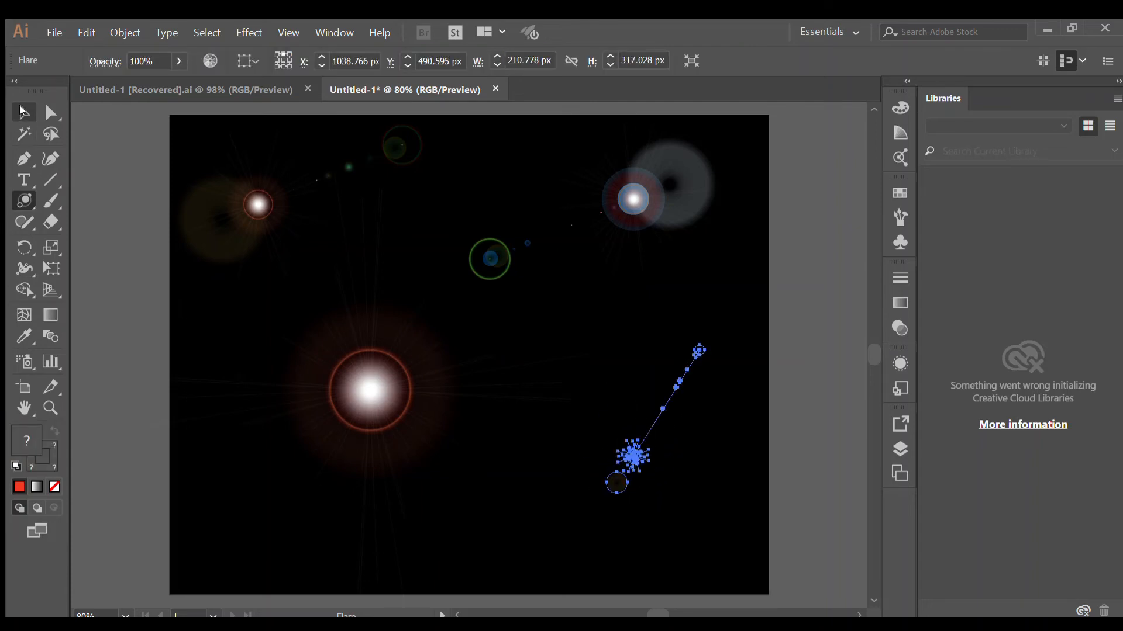
{"action": "left_click", "coordinate": [118, 243]}
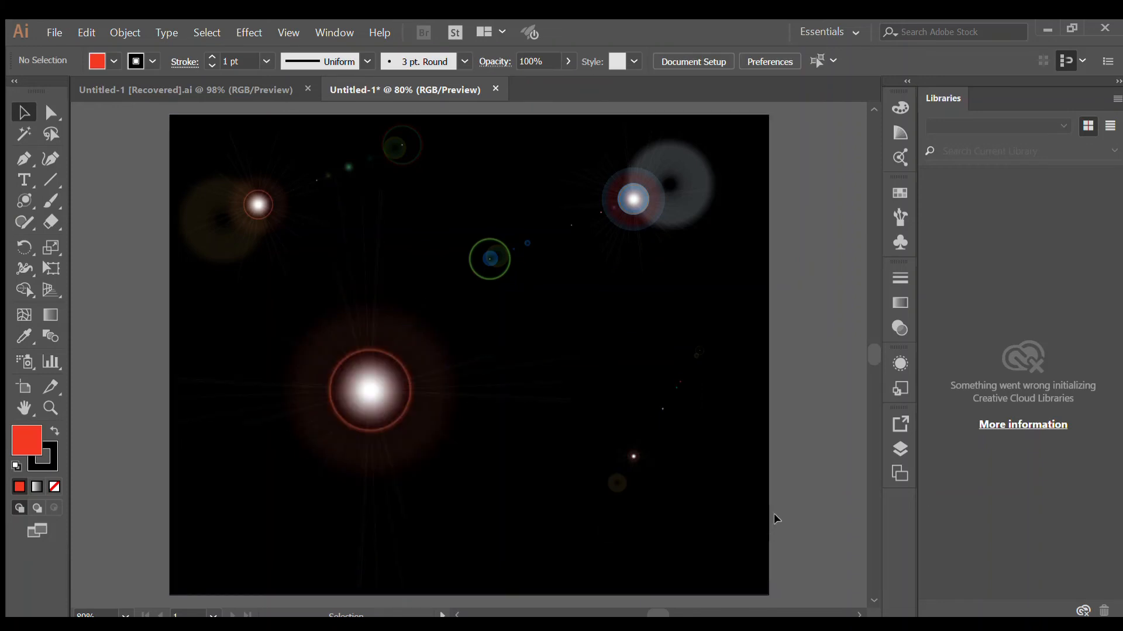
Move the large flare and the recoloured flare straight up, and the small flare up to about X 999, Y 275 px
{"action": "left_click_drag", "start_coordinate": [389, 428], "coordinate": [389, 349]}
{"action": "left_click_drag", "start_coordinate": [490, 273], "coordinate": [489, 249]}
{"action": "left_click_drag", "start_coordinate": [639, 455], "coordinate": [619, 352]}
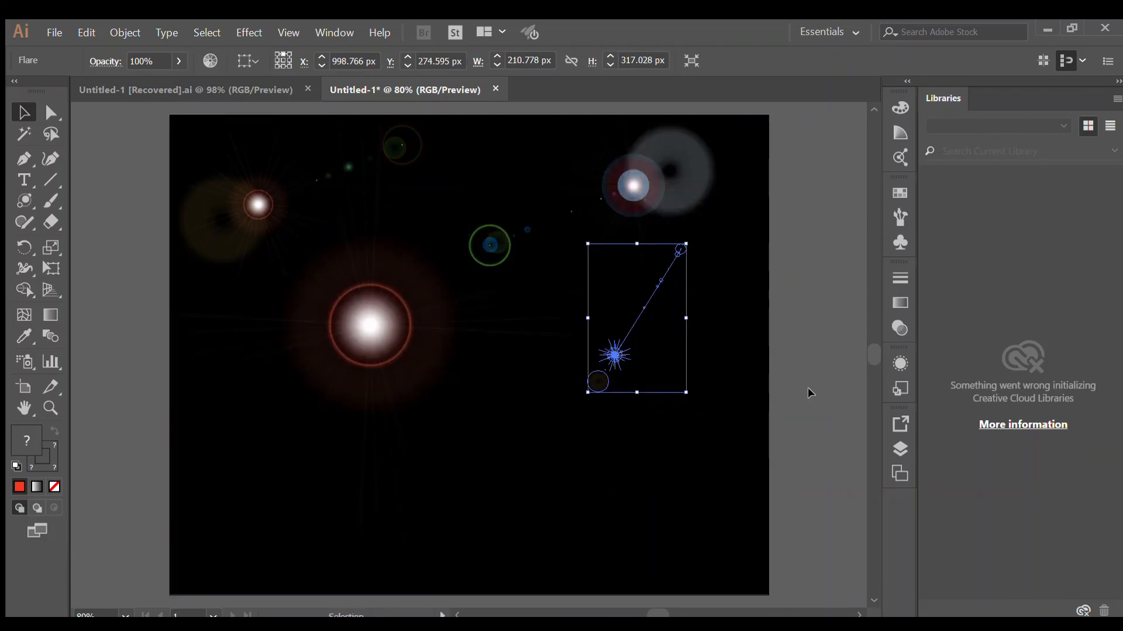
{"action": "left_click", "coordinate": [813, 394]}
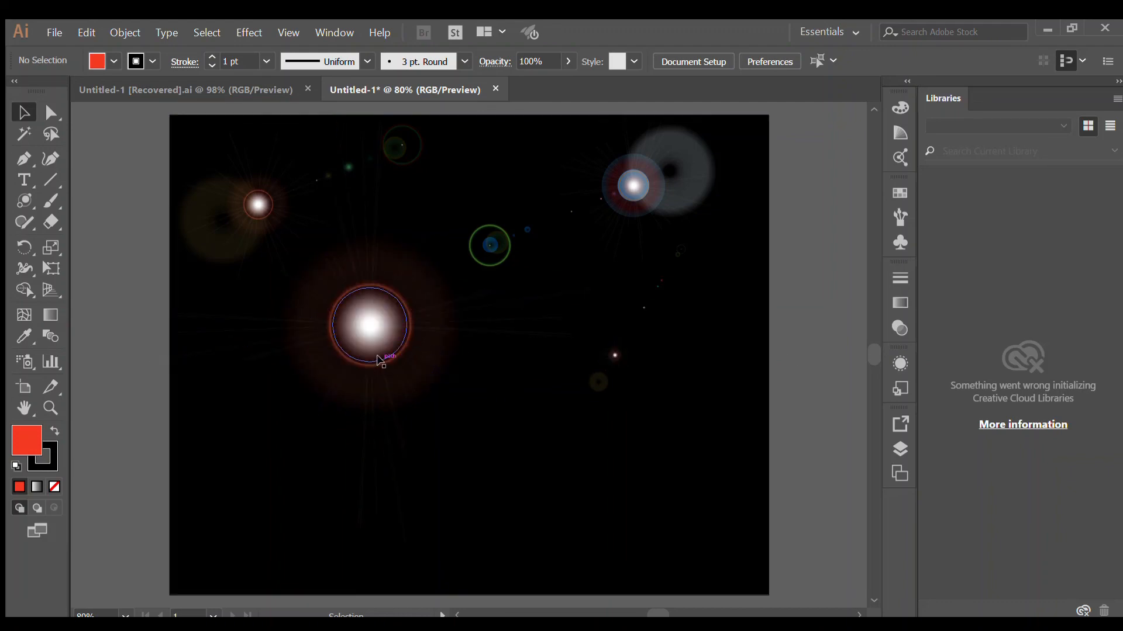
Move the large flare to about X 398, Y 171, the small one to 1104, 434, the recoloured one to 963, 102, the upper-left one to 390, 126
{"action": "left_click_drag", "start_coordinate": [376, 362], "coordinate": [362, 452]}
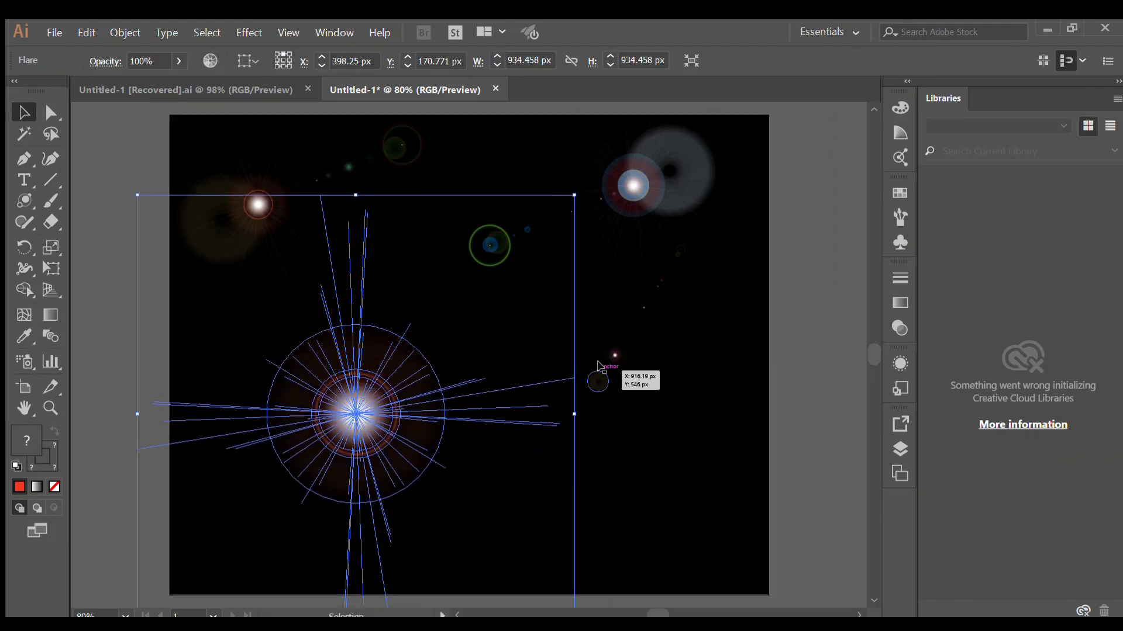
{"action": "left_click_drag", "start_coordinate": [611, 358], "coordinate": [660, 430]}
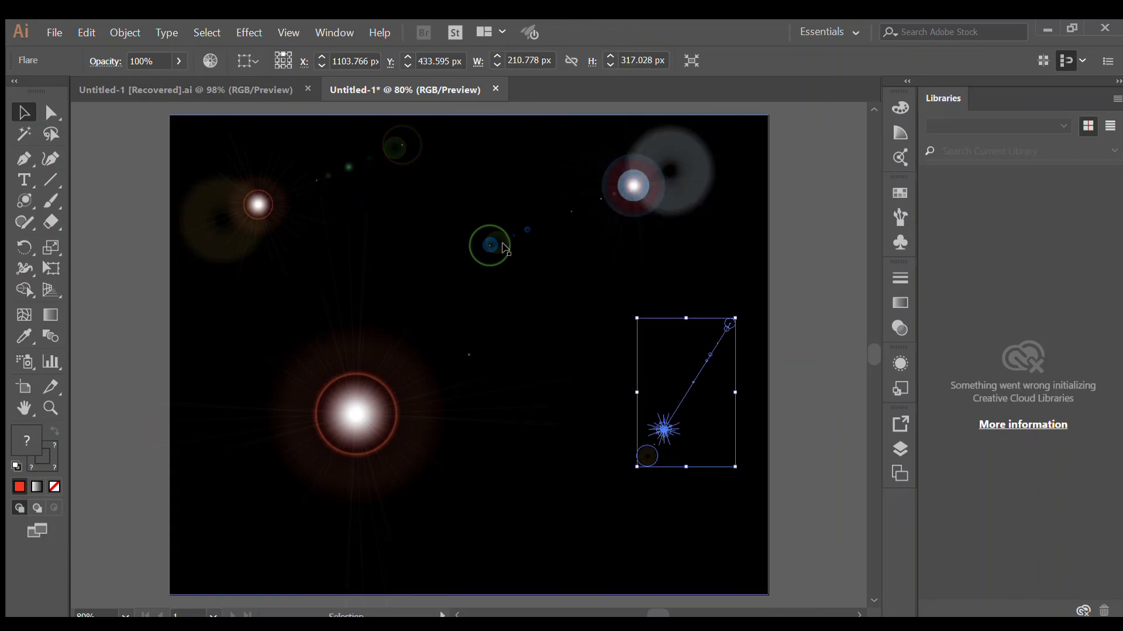
{"action": "left_click_drag", "start_coordinate": [488, 254], "coordinate": [519, 298]}
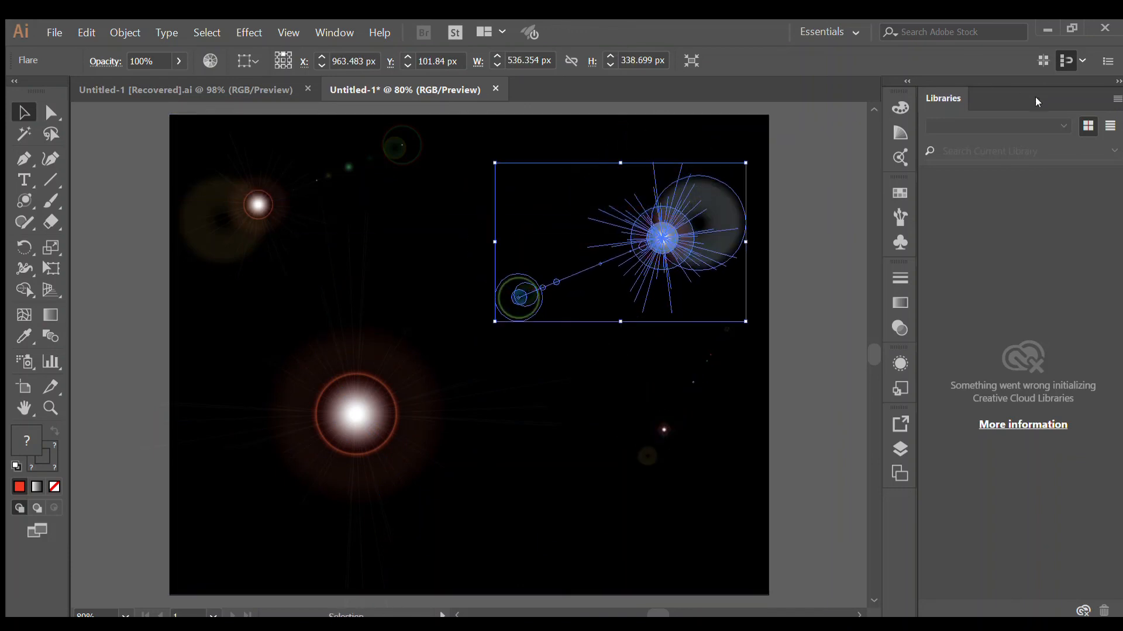
{"action": "left_click_drag", "start_coordinate": [274, 227], "coordinate": [326, 280]}
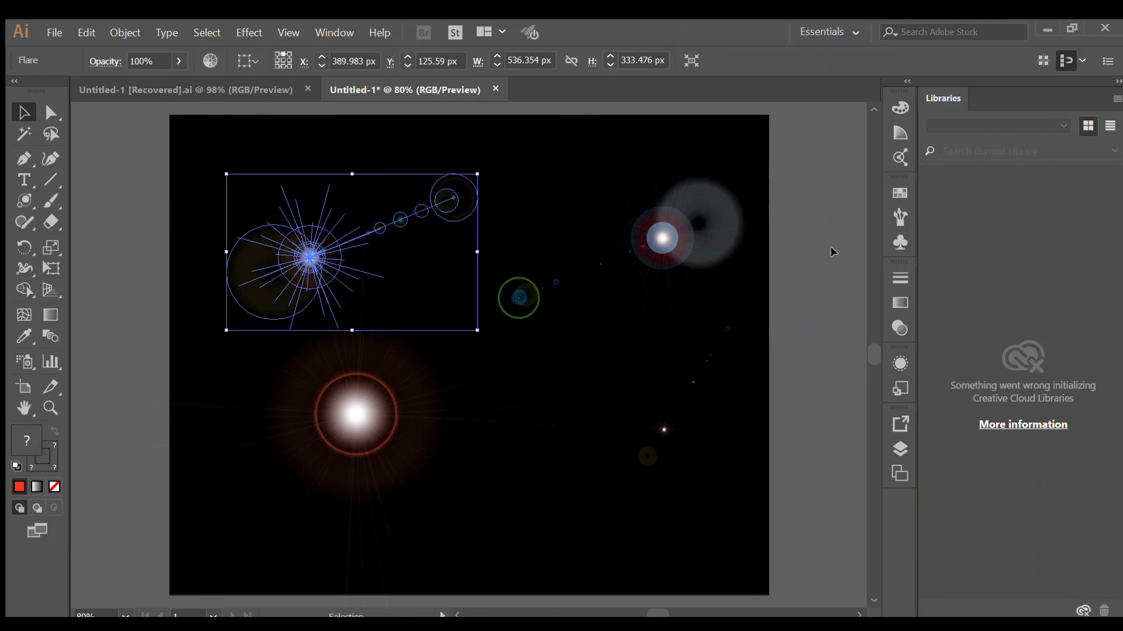
{"action": "left_click", "coordinate": [741, 194]}
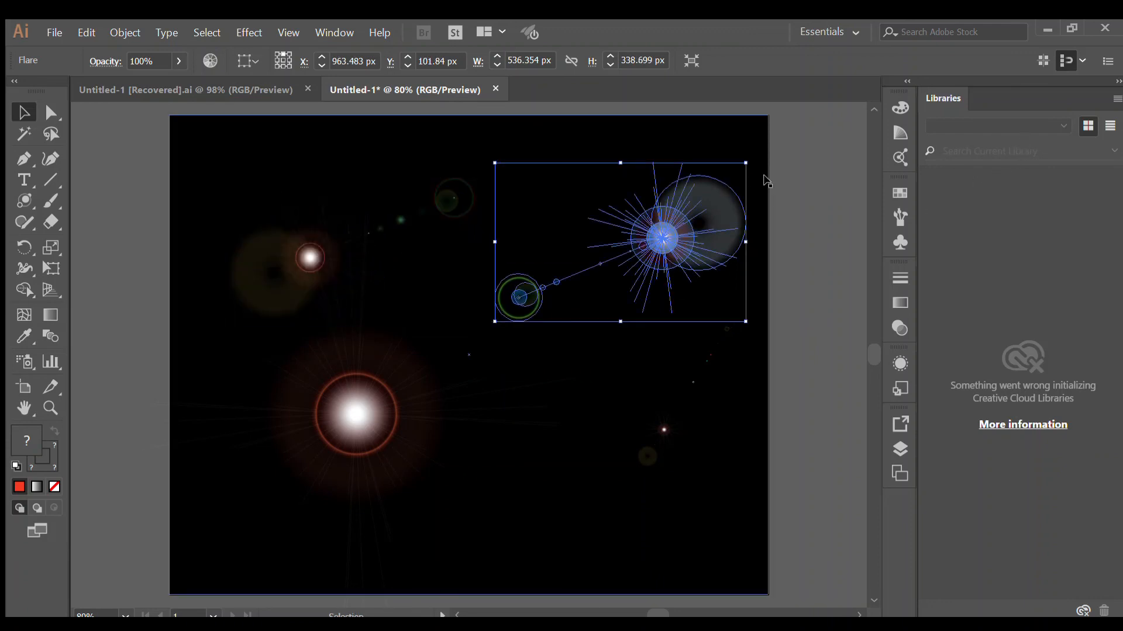